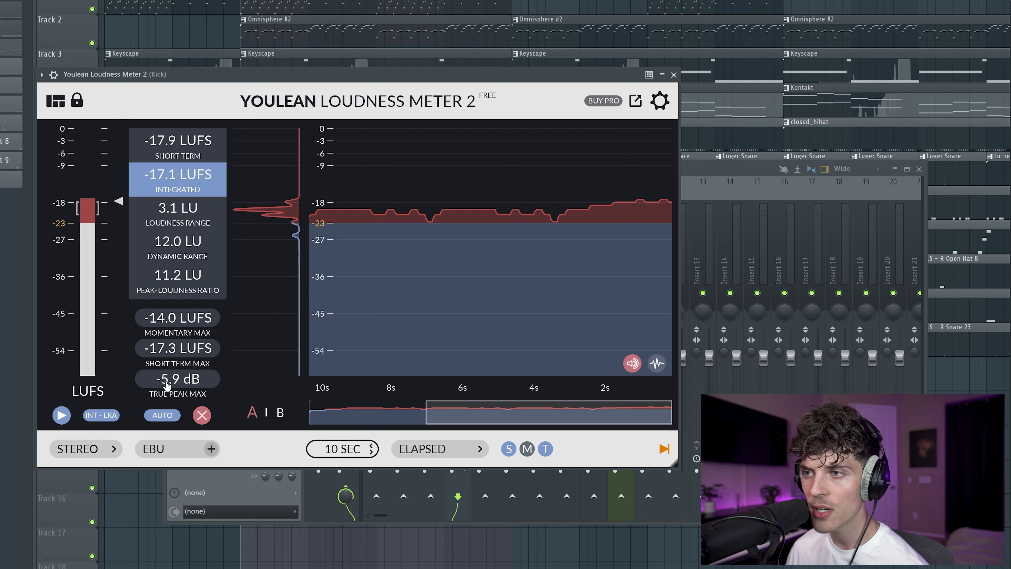
key(space)
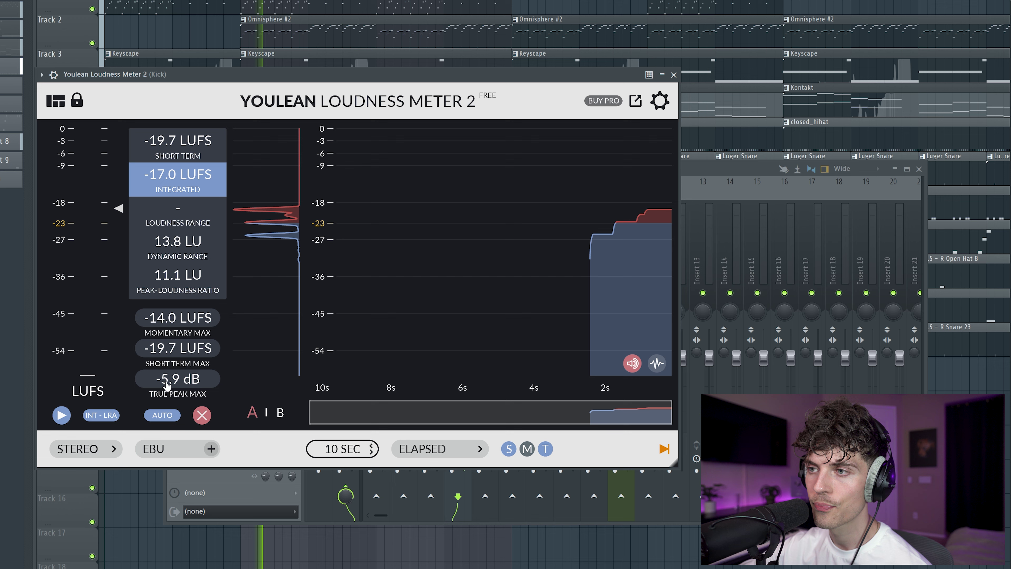
click(167, 384)
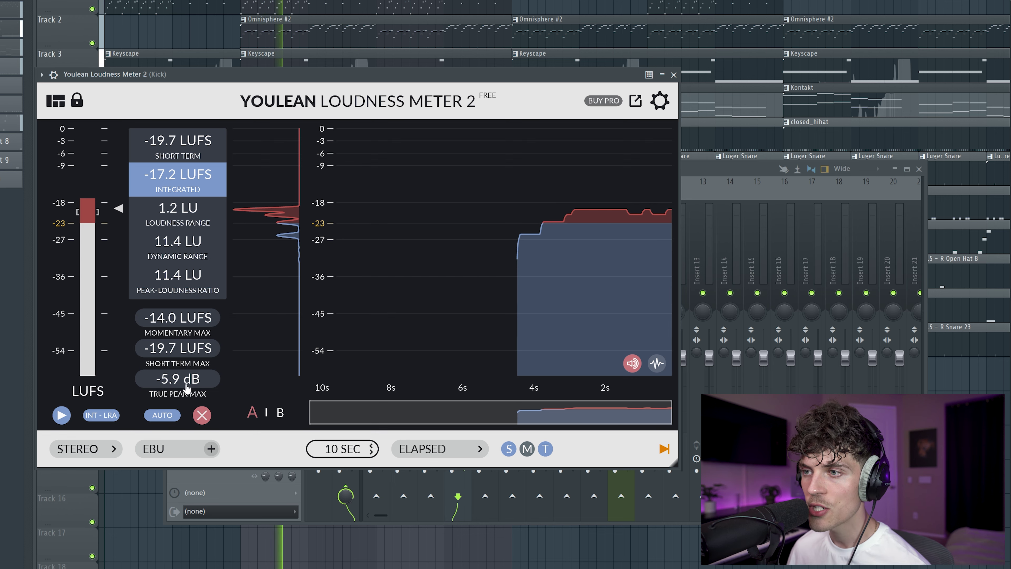
click(674, 75)
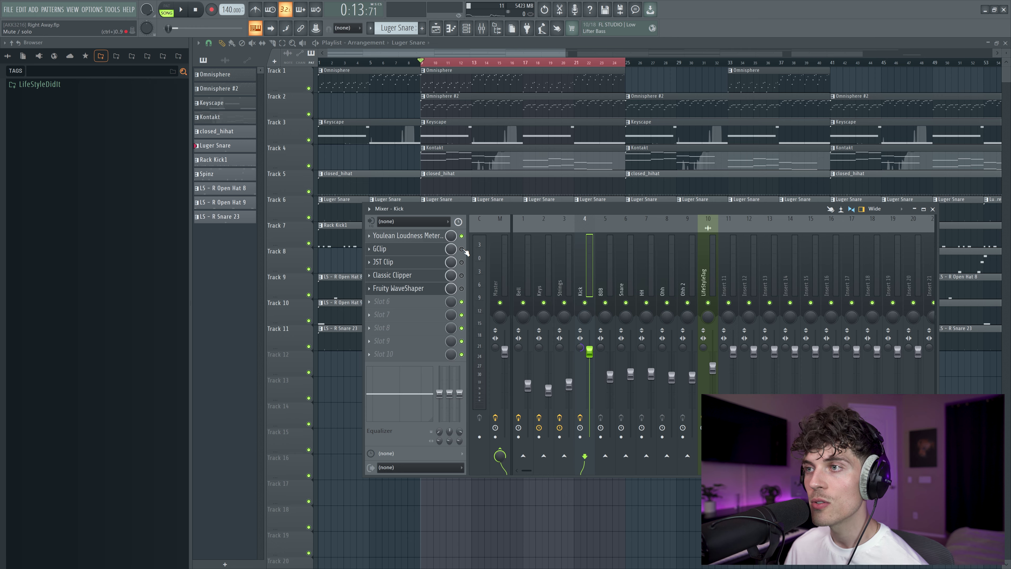
Open GClip on the Kick insert, move its window aside, and try the gain and softness knobs.
click(423, 252)
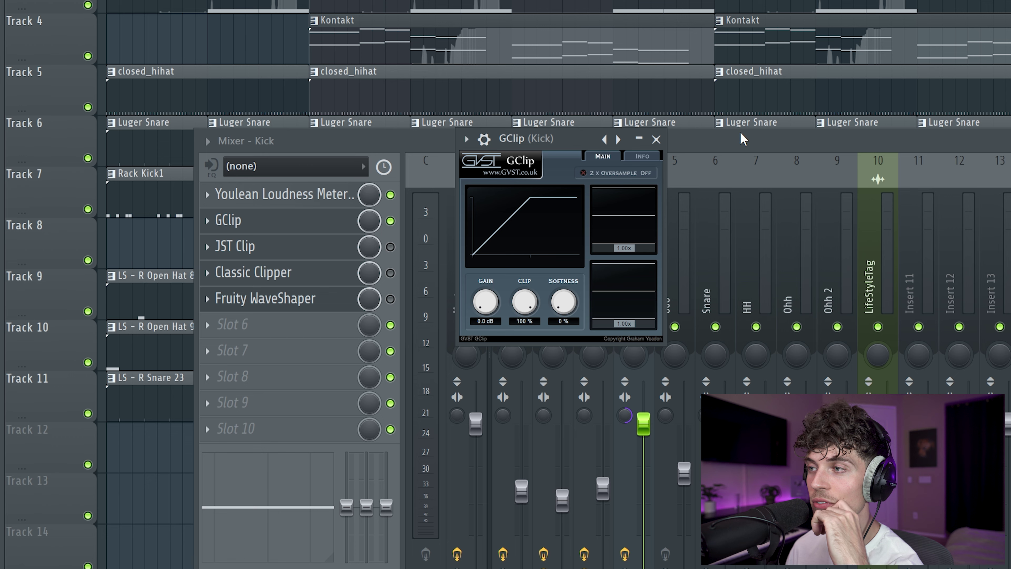
drag(550, 138, 441, 61)
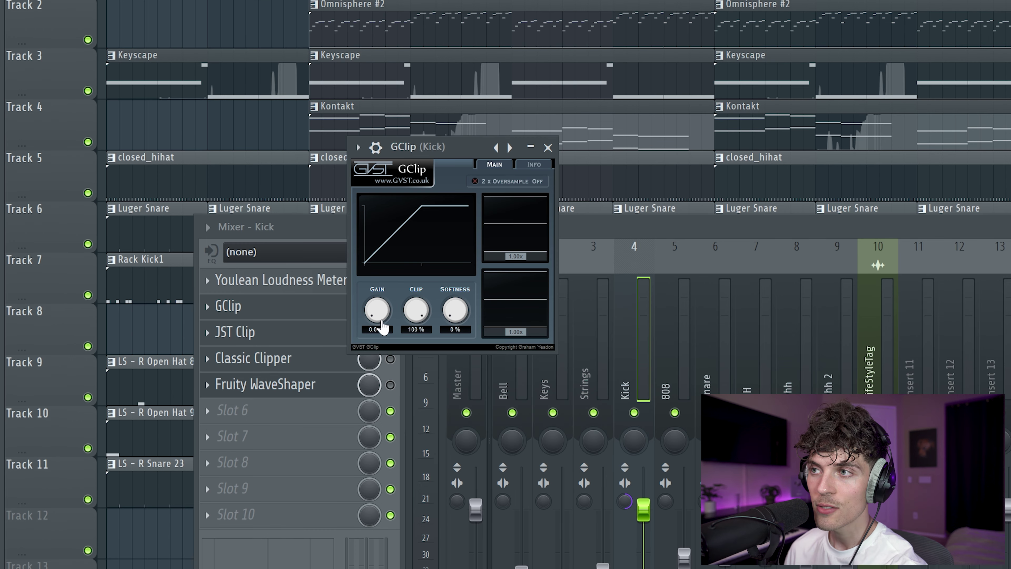
drag(377, 319, 410, 330)
drag(455, 303, 462, 323)
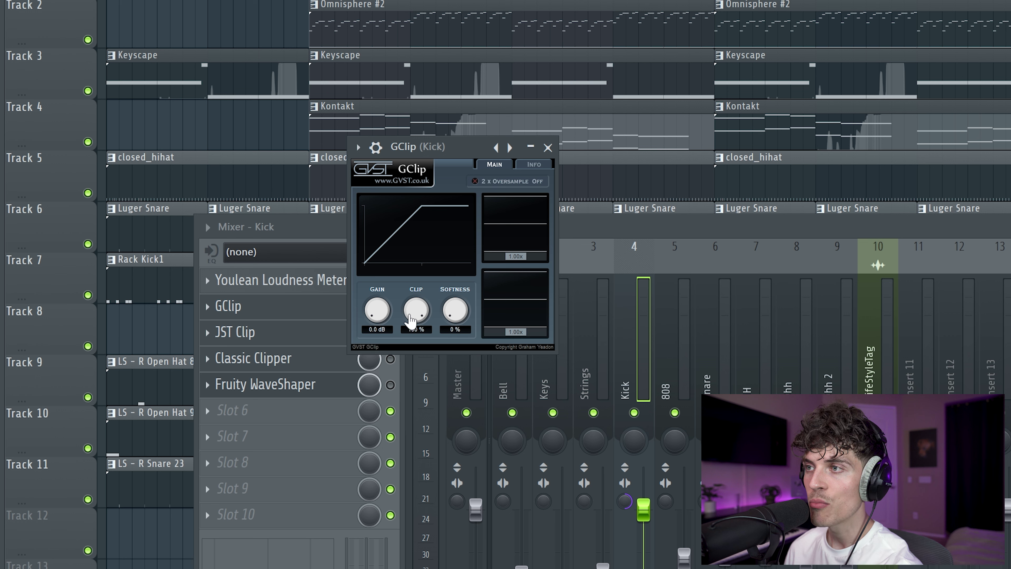
Lower the clip ceiling and raise gain to 11.2 dB, then reset gain and clip.
drag(418, 314, 411, 326)
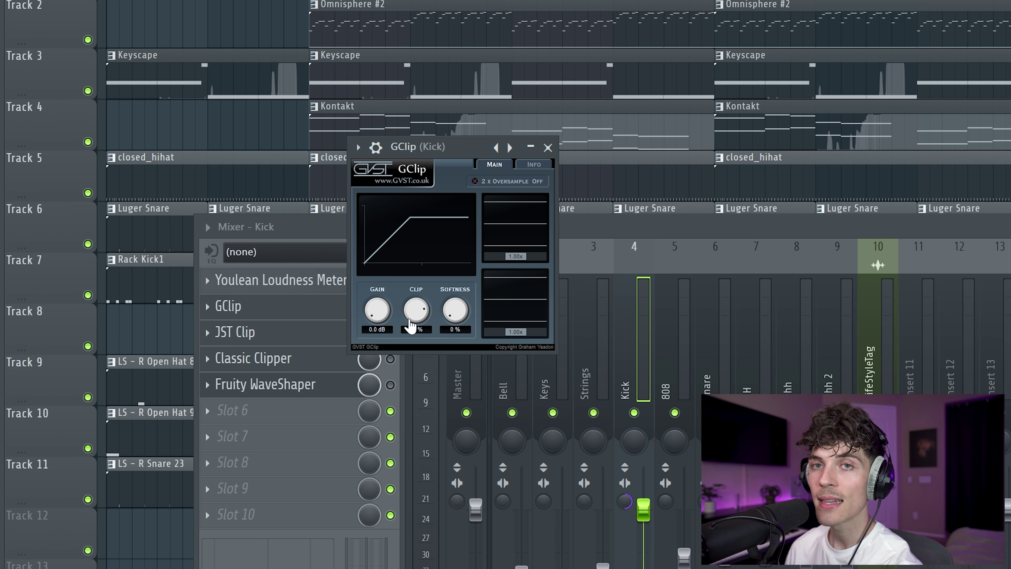
drag(376, 318, 388, 265)
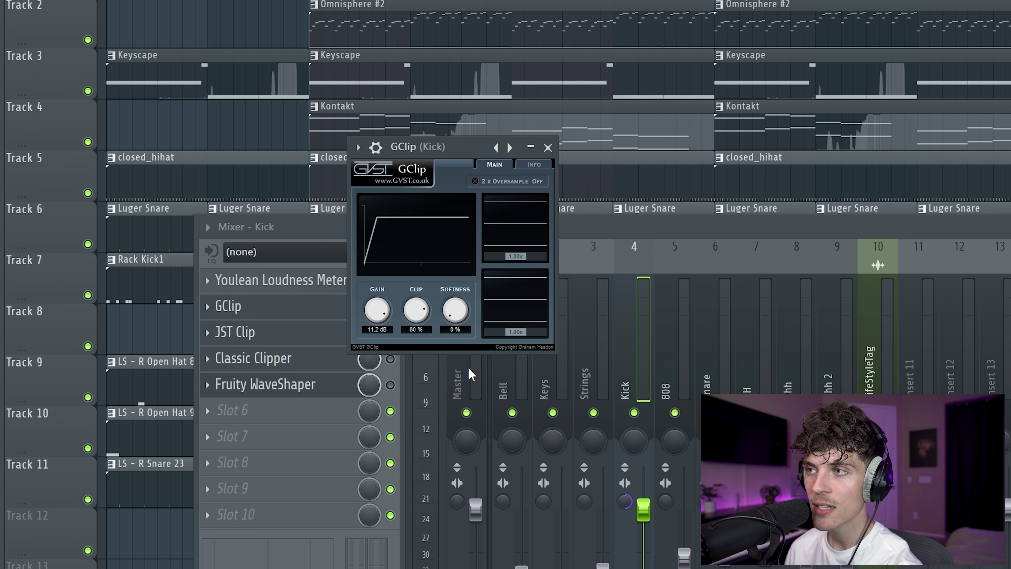
drag(455, 322, 463, 384)
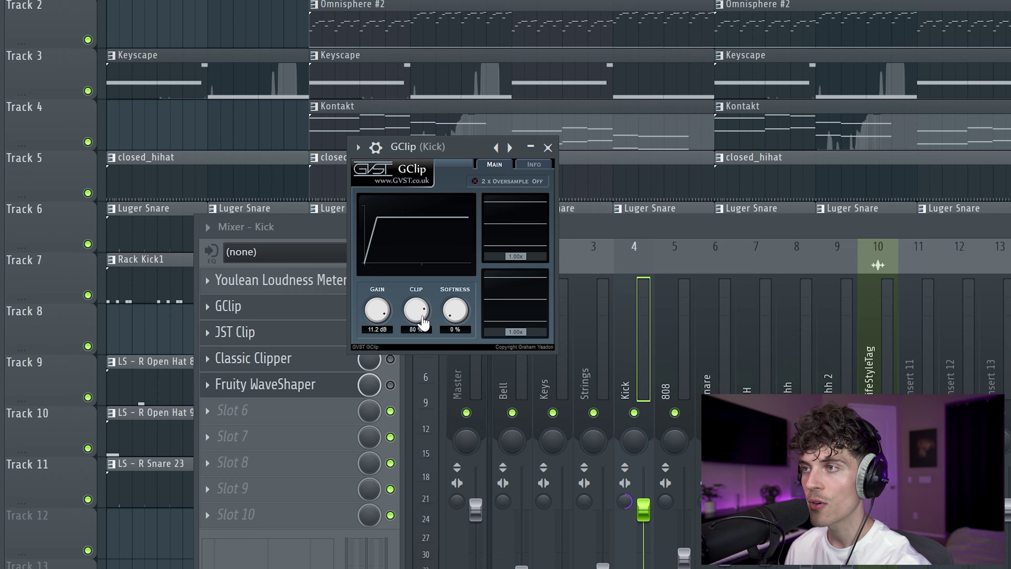
drag(413, 316, 378, 383)
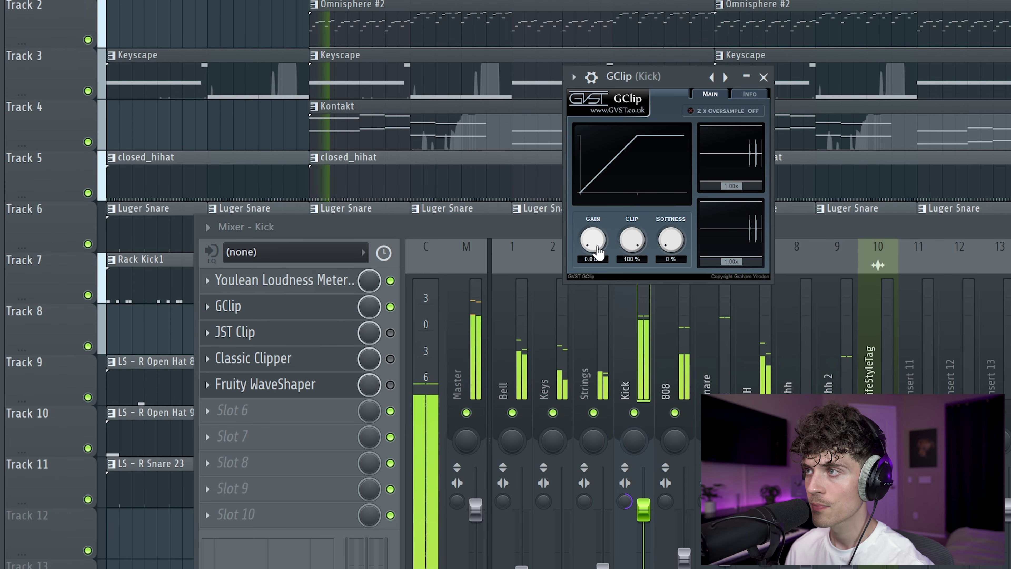
Lower GClip's clip ceiling to 49% while trying gain values between 2.1 and 9.2 dB.
drag(600, 249, 600, 229)
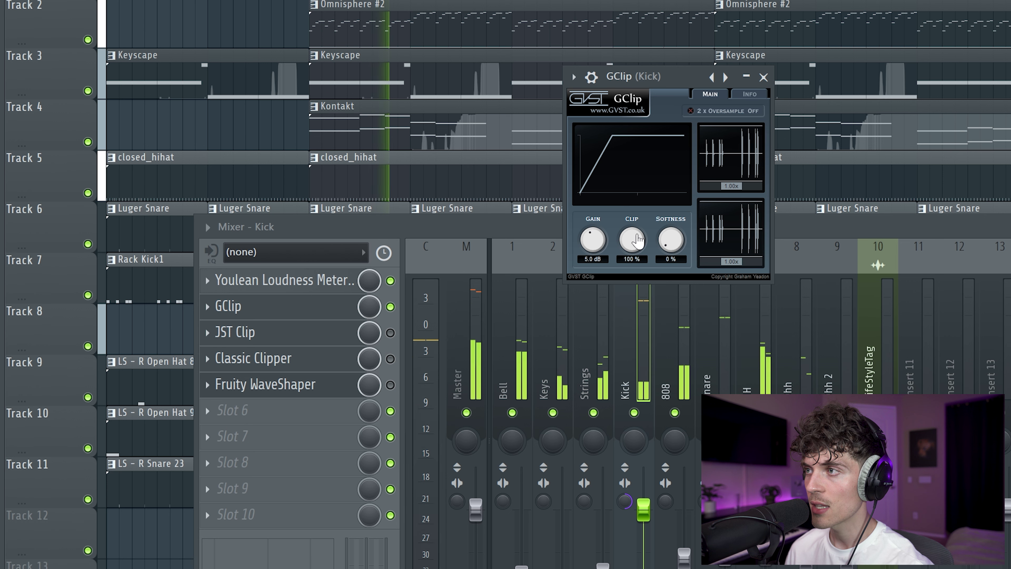
drag(635, 243, 628, 255)
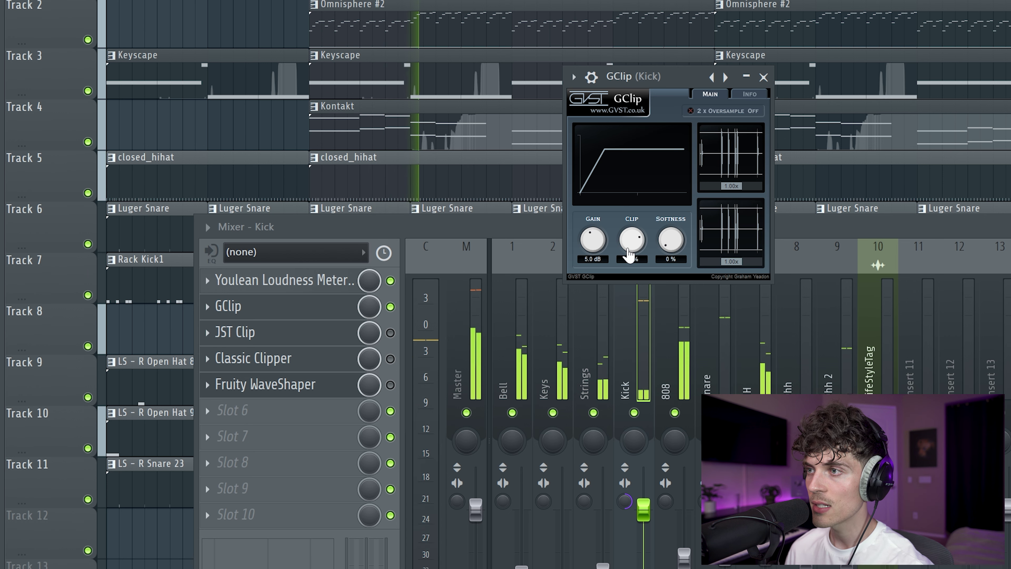
mouse_move(628, 255)
mouse_down()
mouse_move(624, 248)
mouse_move(618, 256)
mouse_up()
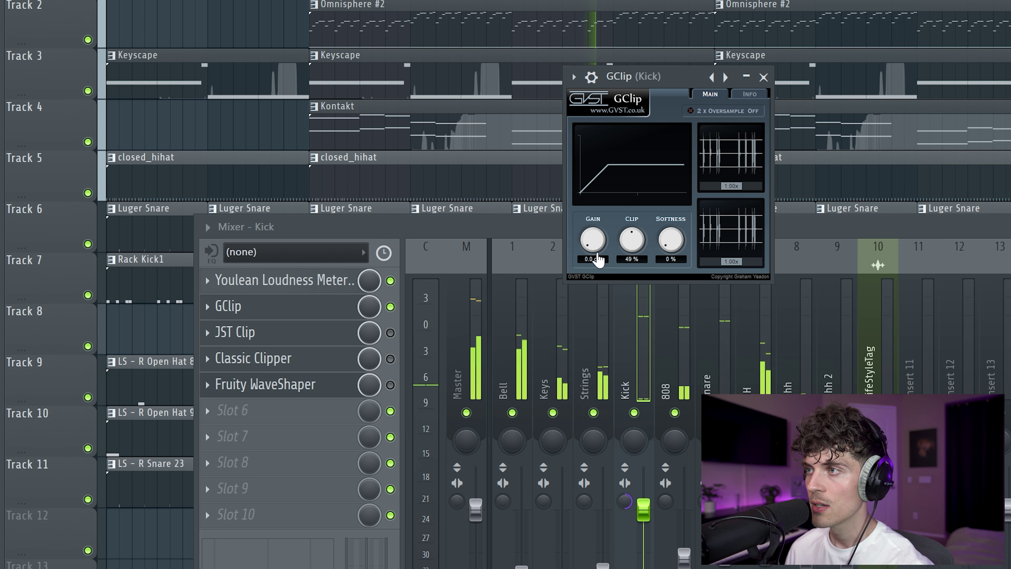
drag(600, 255, 610, 203)
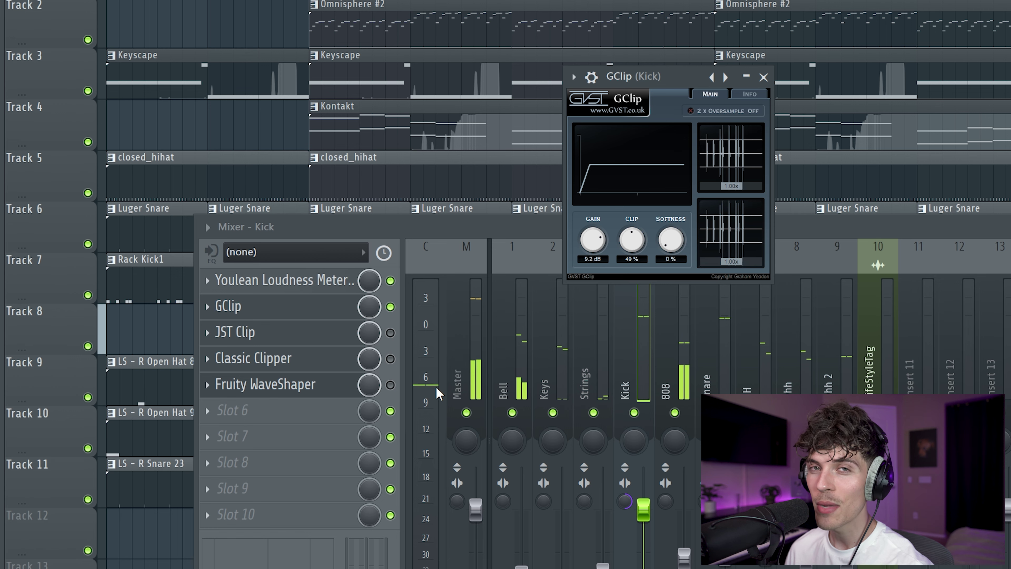
drag(601, 239, 597, 303)
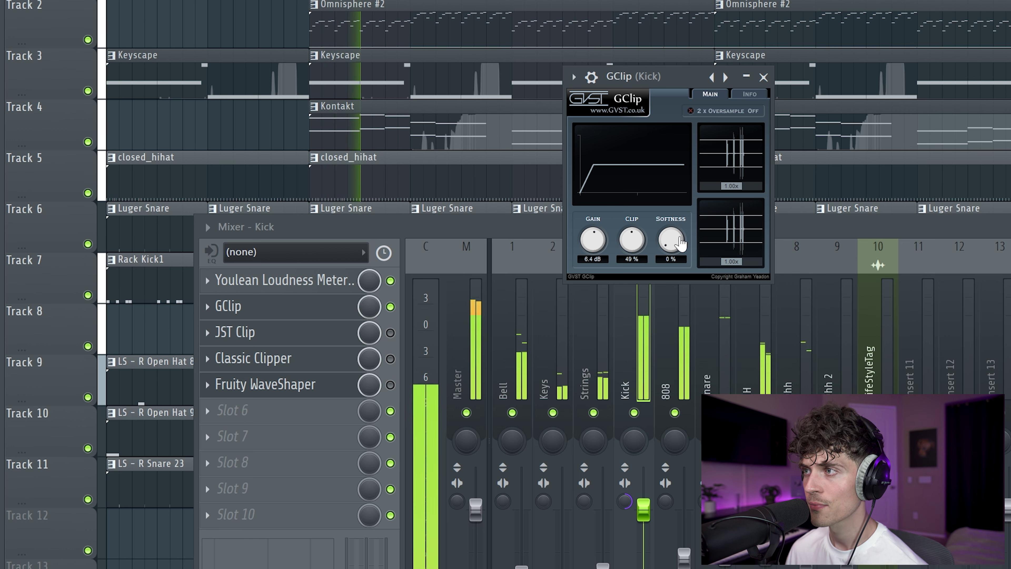
Settle GClip gain at 6.4 dB and dial softness to 41%.
drag(671, 239, 677, 189)
drag(678, 245, 677, 315)
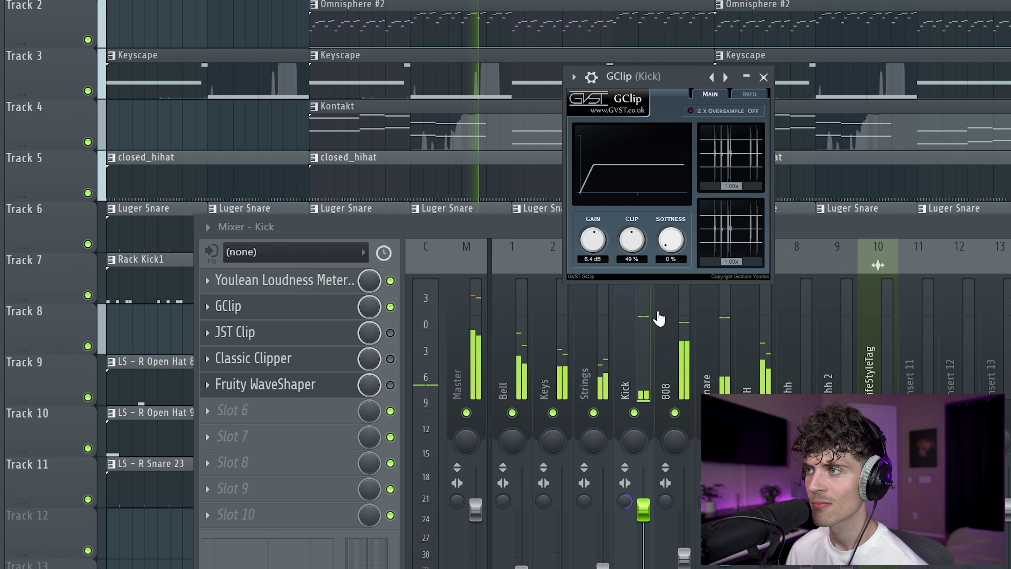
drag(684, 235, 683, 217)
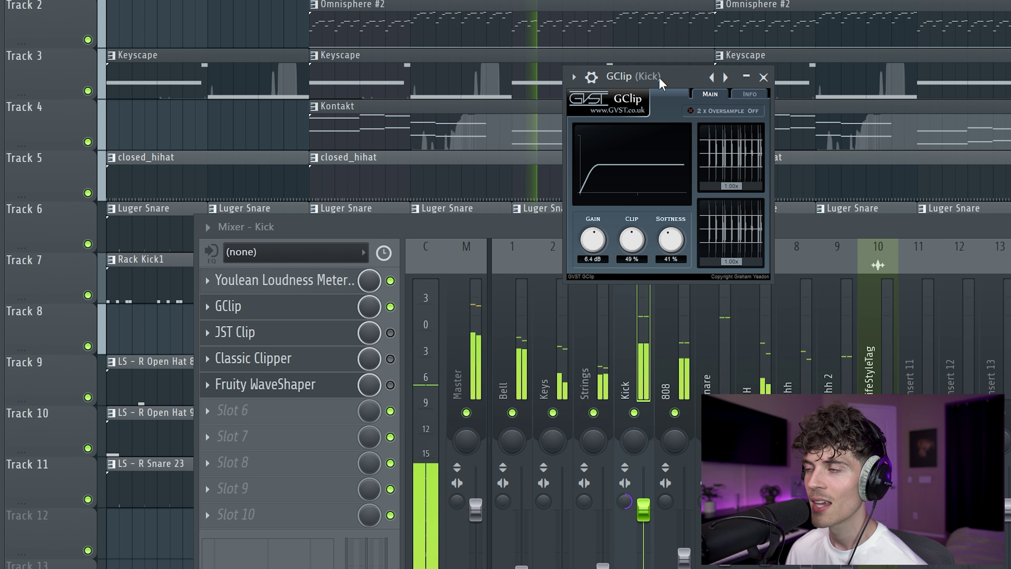
Play the song and sweep GClip softness from 0% to 100%, settling at 43%.
drag(671, 237, 667, 381)
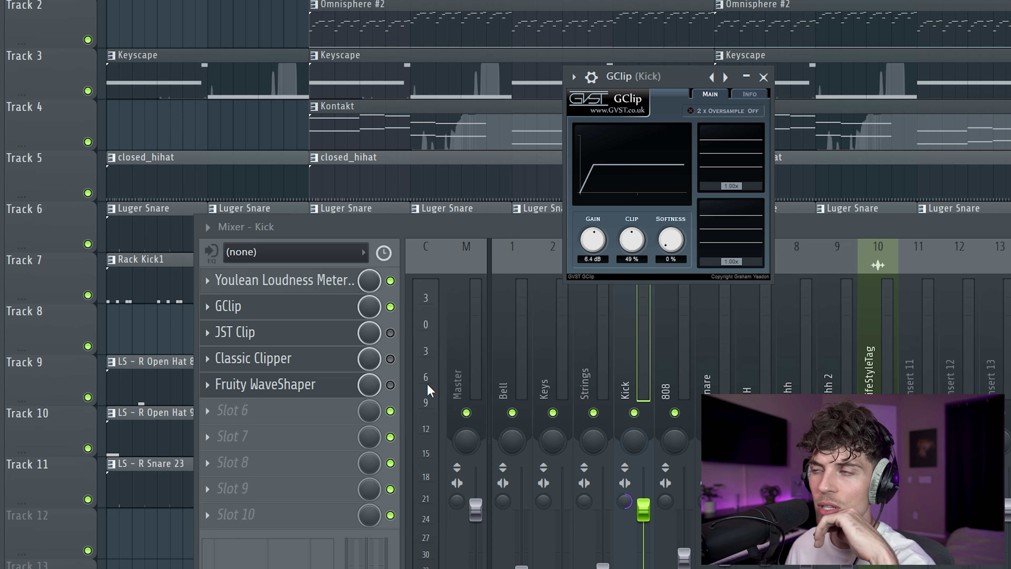
key(space)
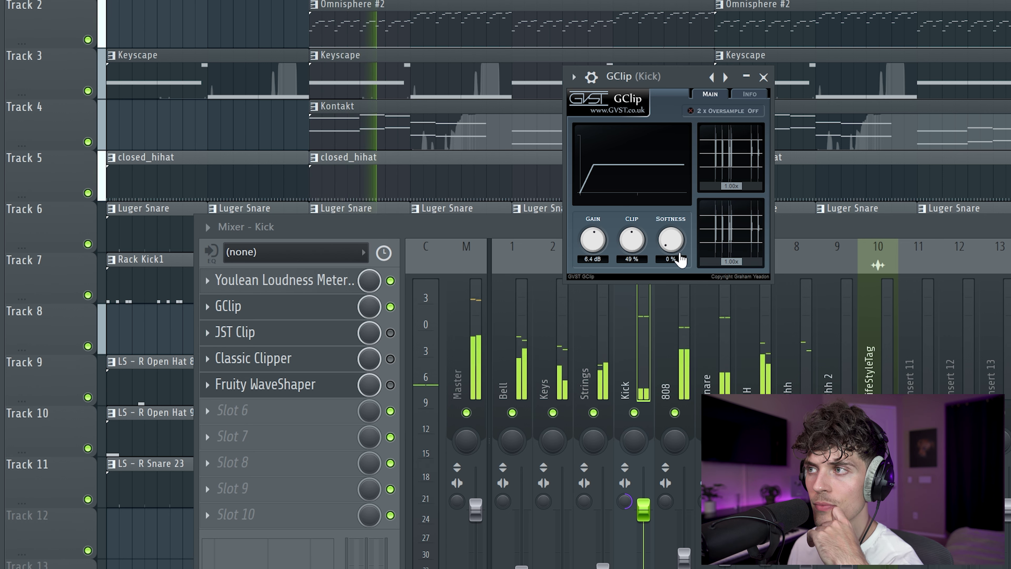
drag(679, 251, 668, 30)
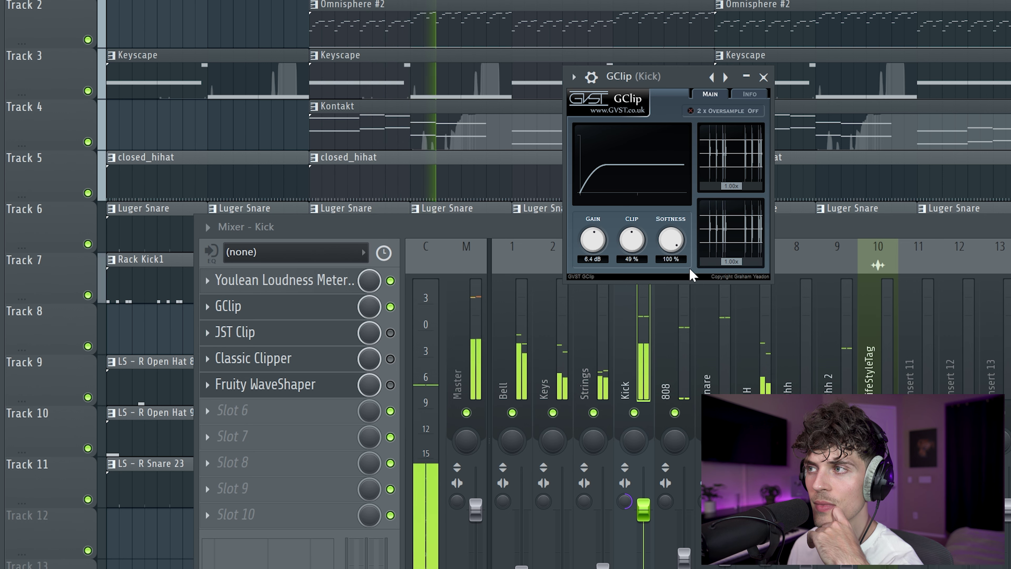
drag(671, 248, 669, 283)
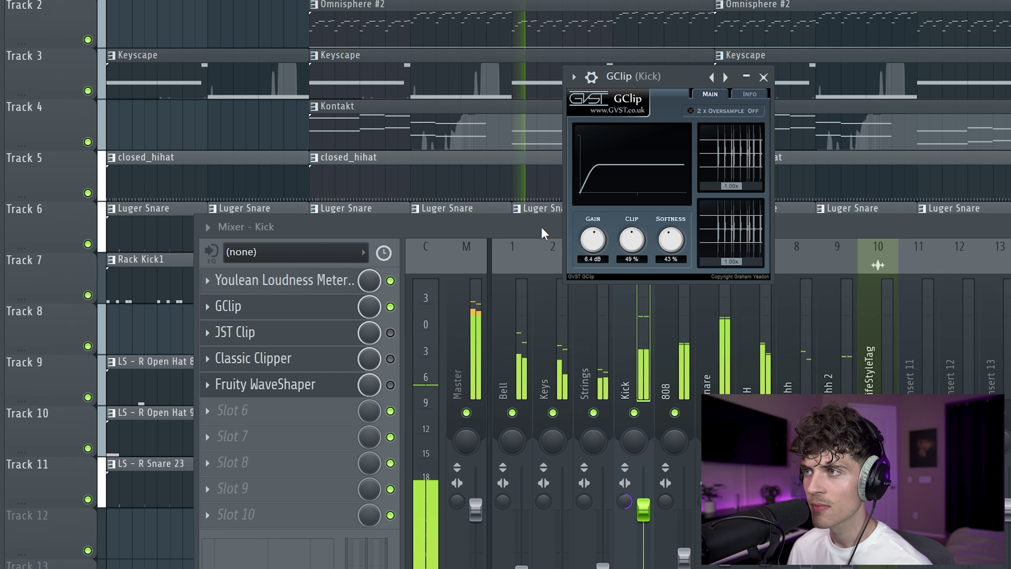
click(543, 233)
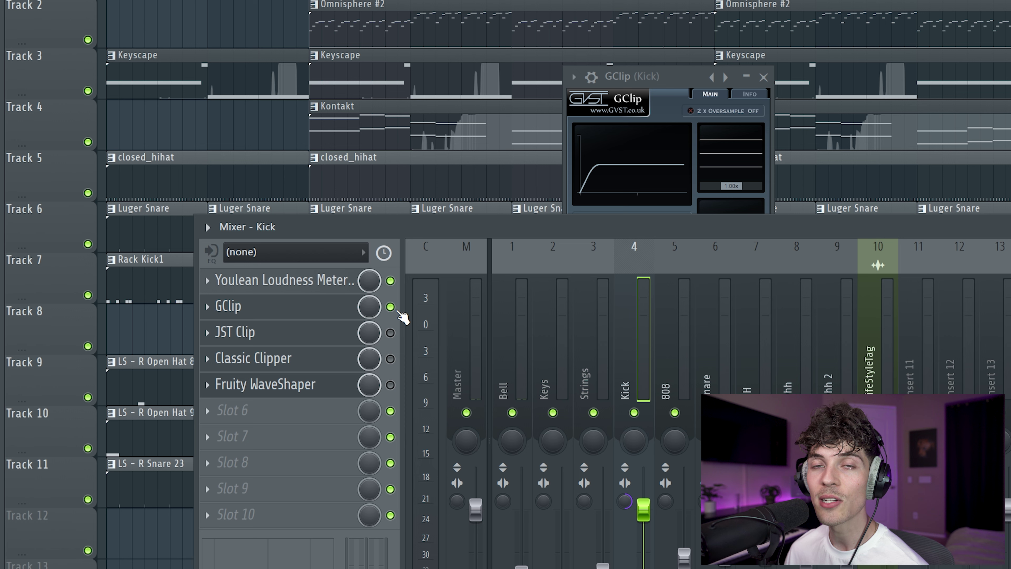
Toggle GClip off and on during playback to compare, leaving it enabled on the Kick.
click(392, 308)
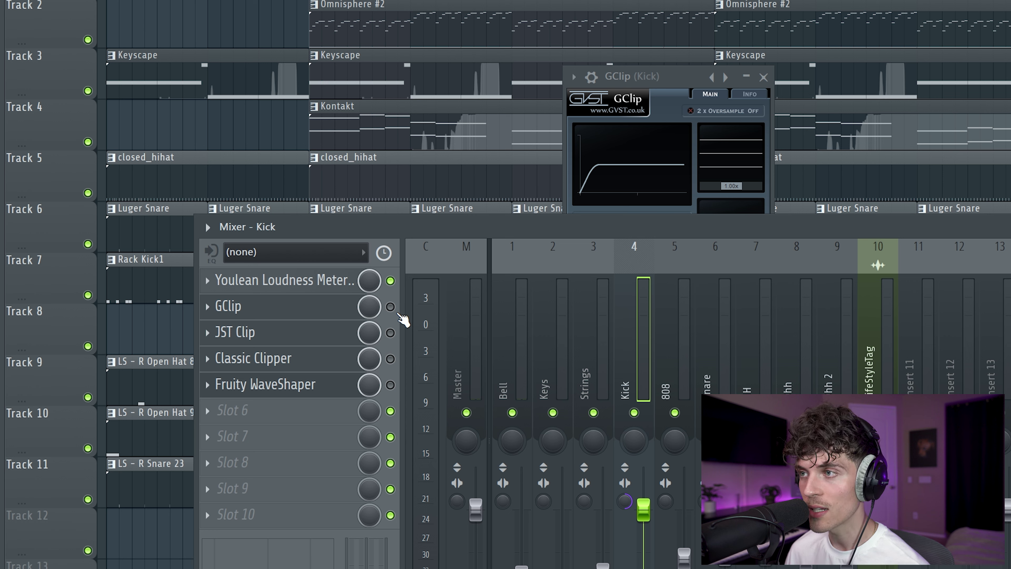
key(space)
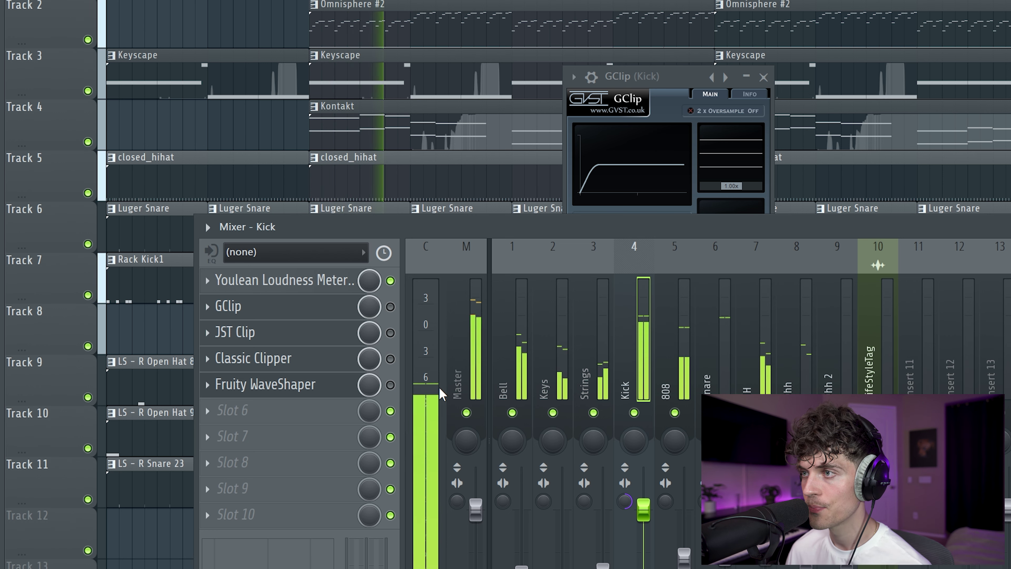
click(390, 307)
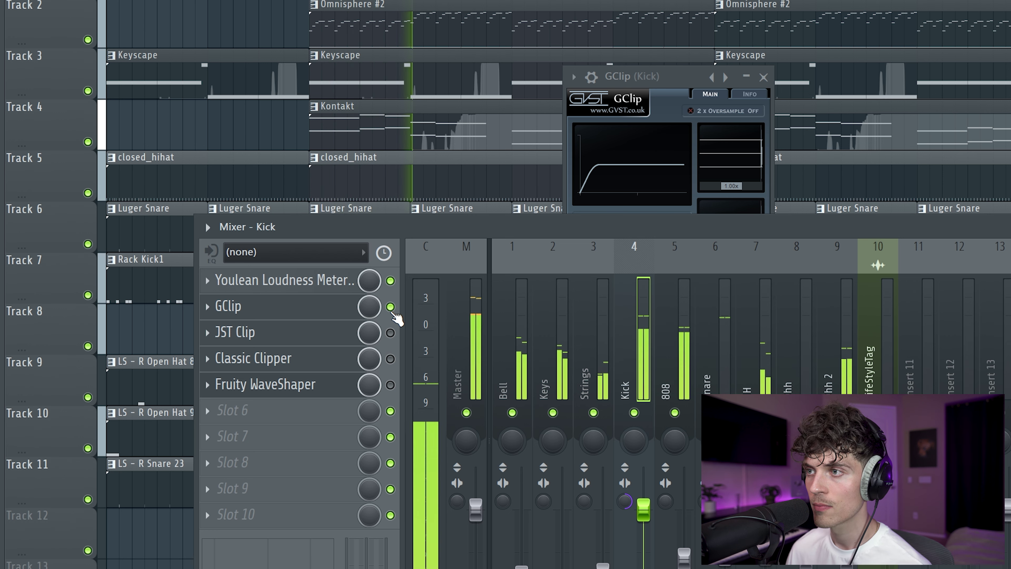
click(391, 307)
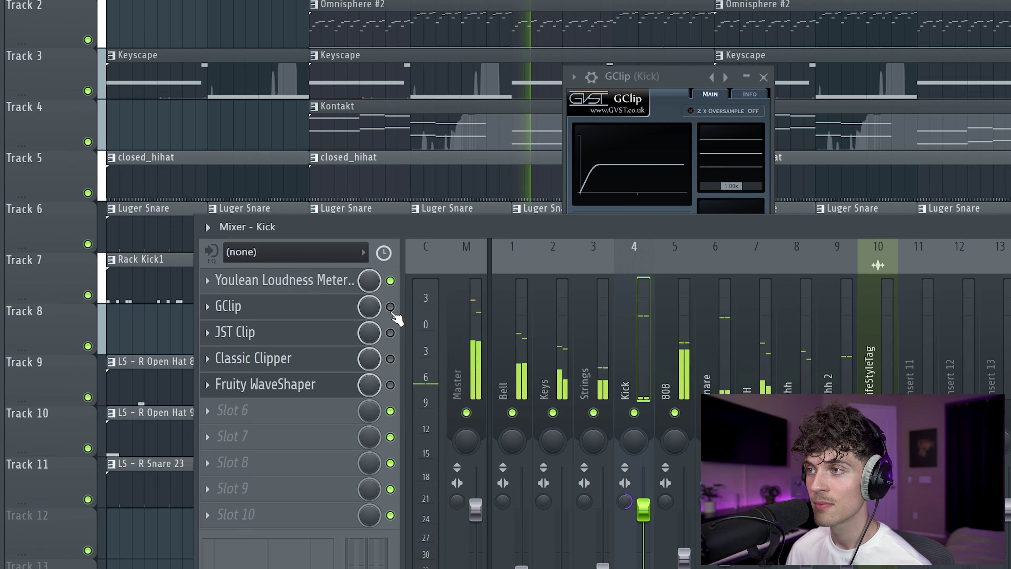
click(391, 307)
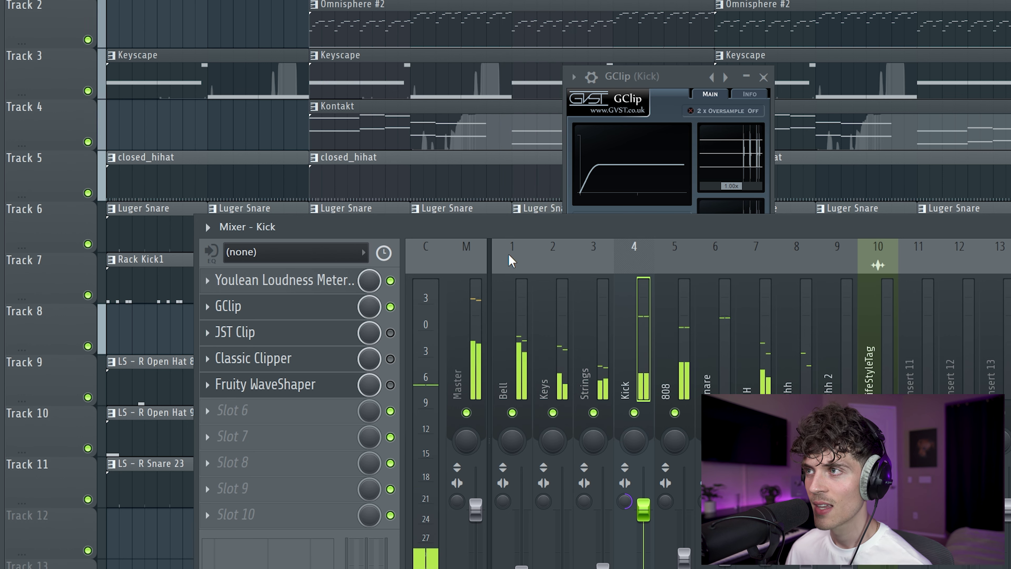
click(673, 191)
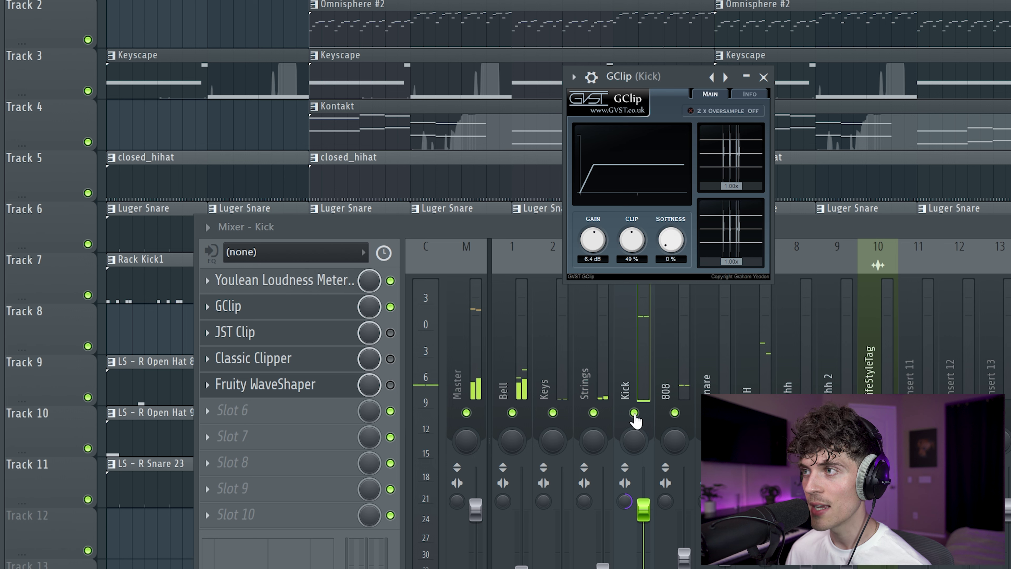
click(391, 307)
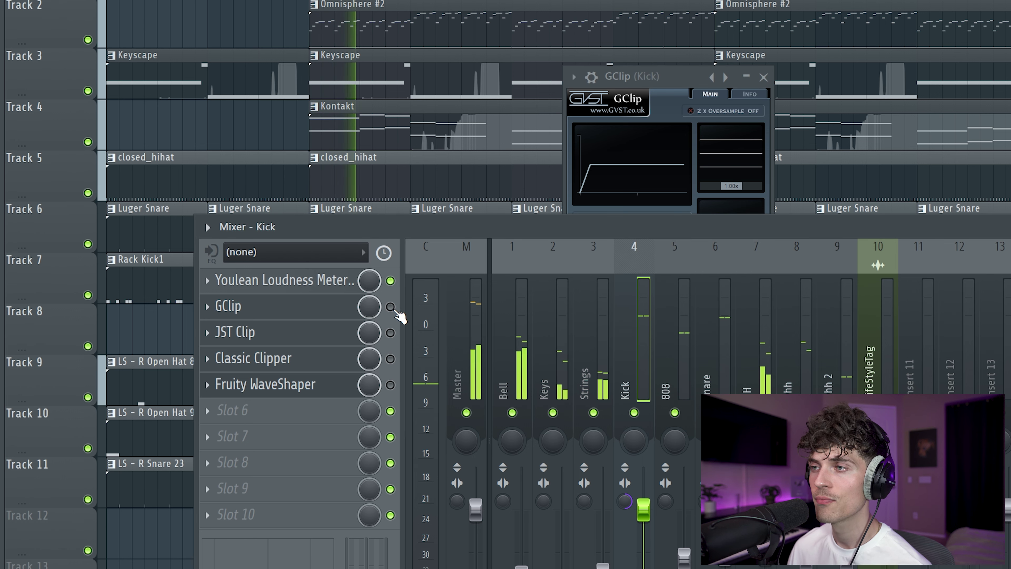
click(390, 307)
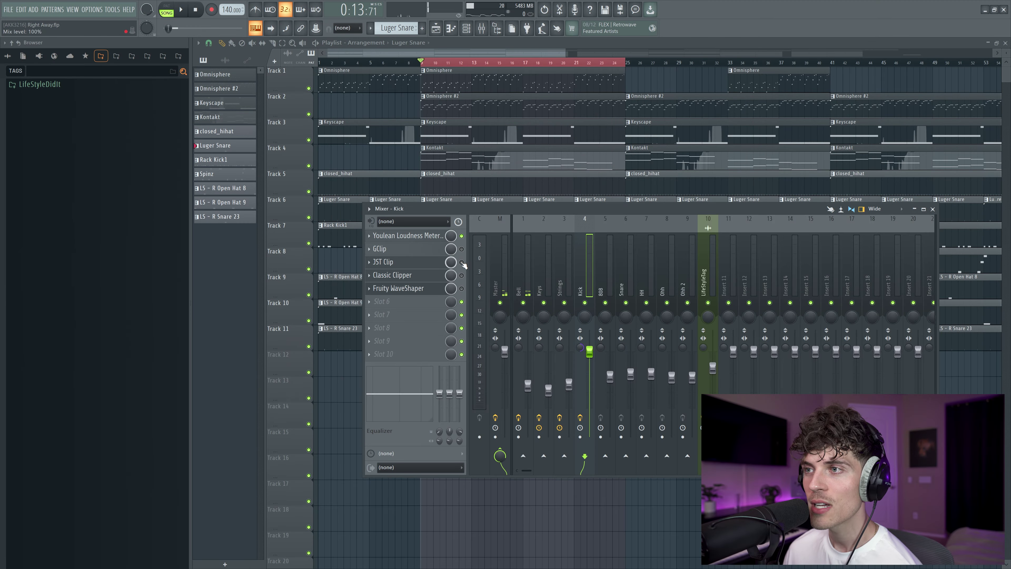
Open the JST Clip plugin window from the Kick insert's effect slot.
click(433, 262)
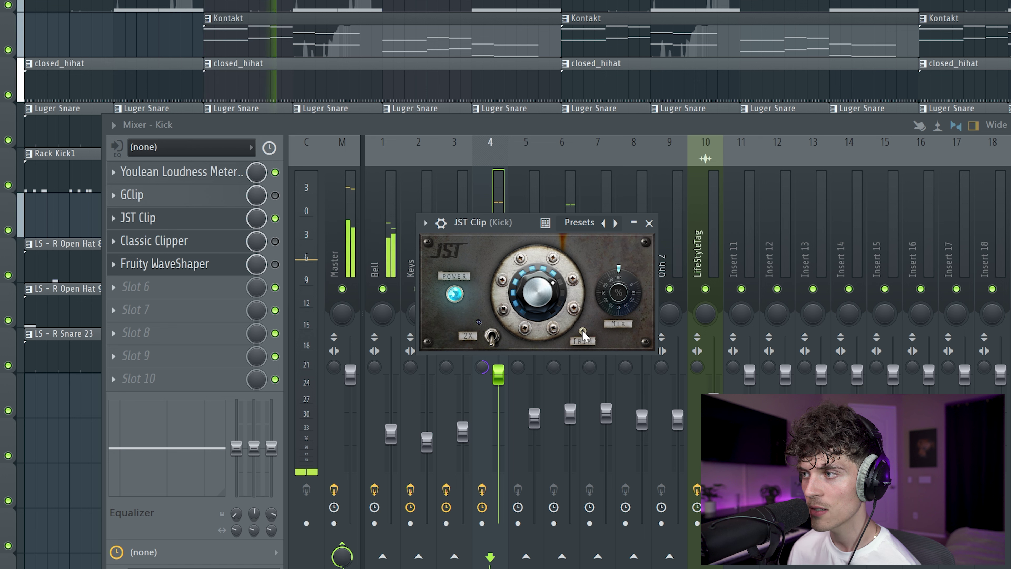
Lower JST Clip trim to -5.9 and raise its drive, then bypass it to compare.
drag(582, 334, 579, 338)
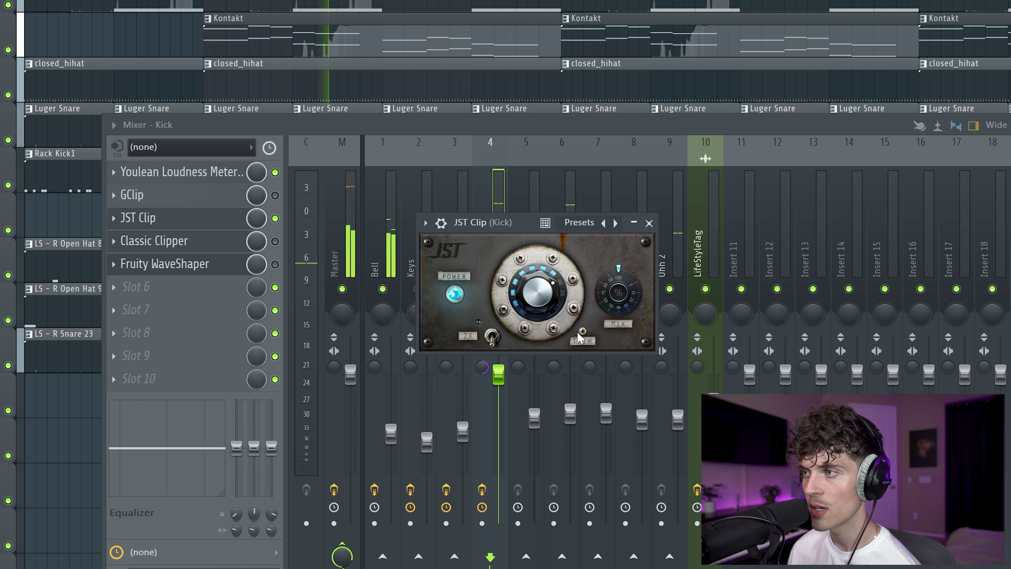
drag(538, 304, 536, 287)
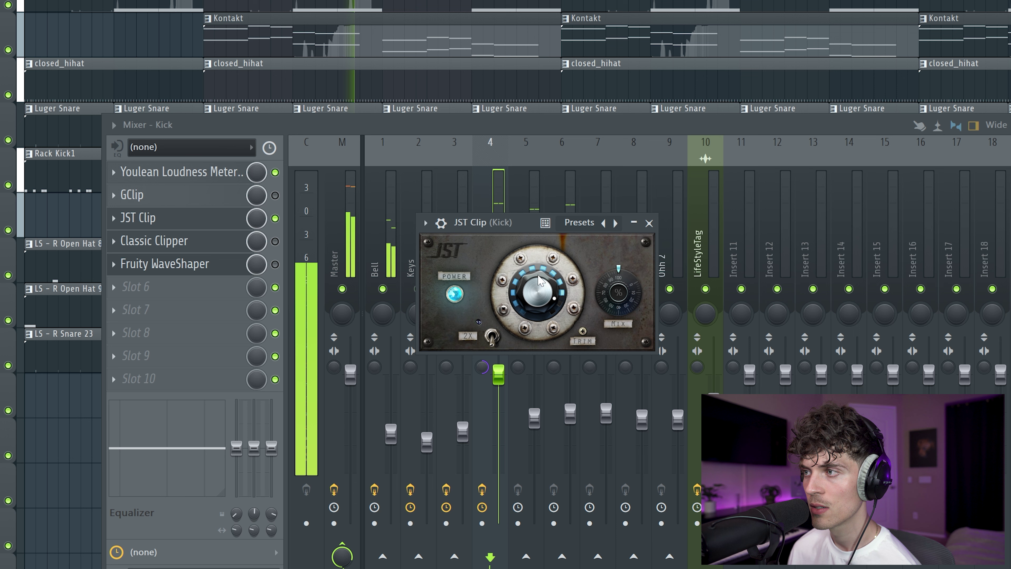
click(275, 218)
click(275, 219)
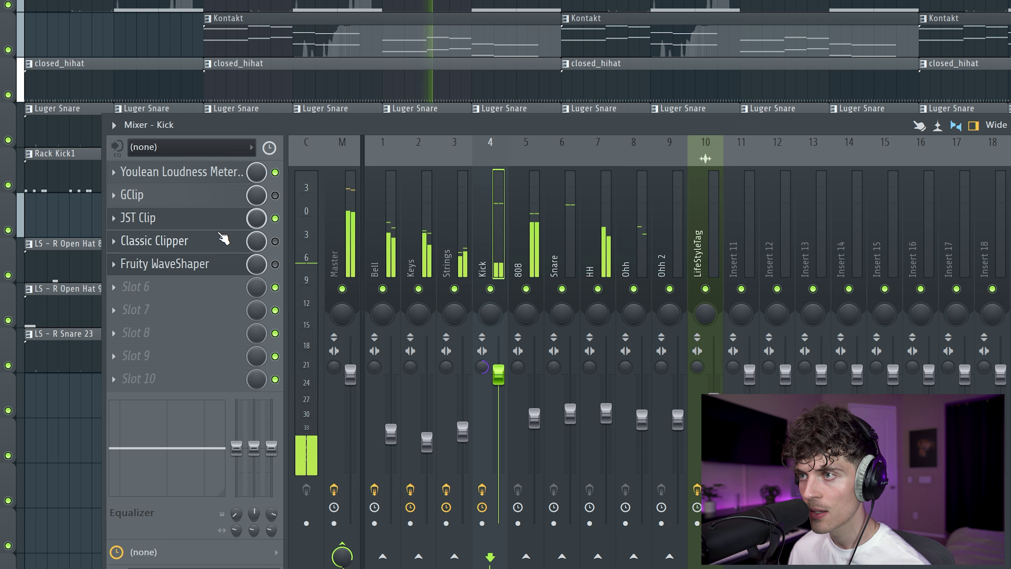
click(201, 219)
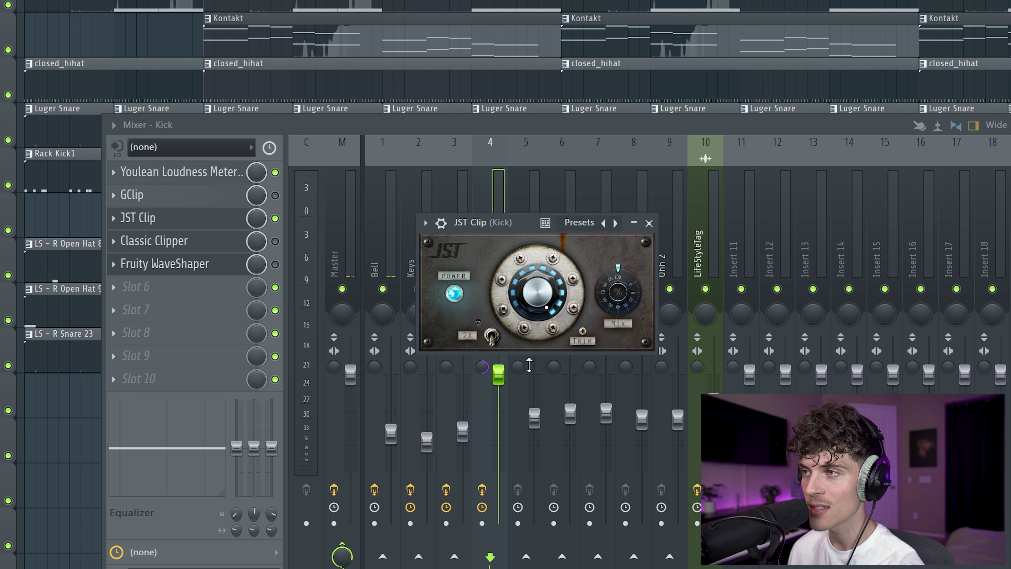
click(275, 218)
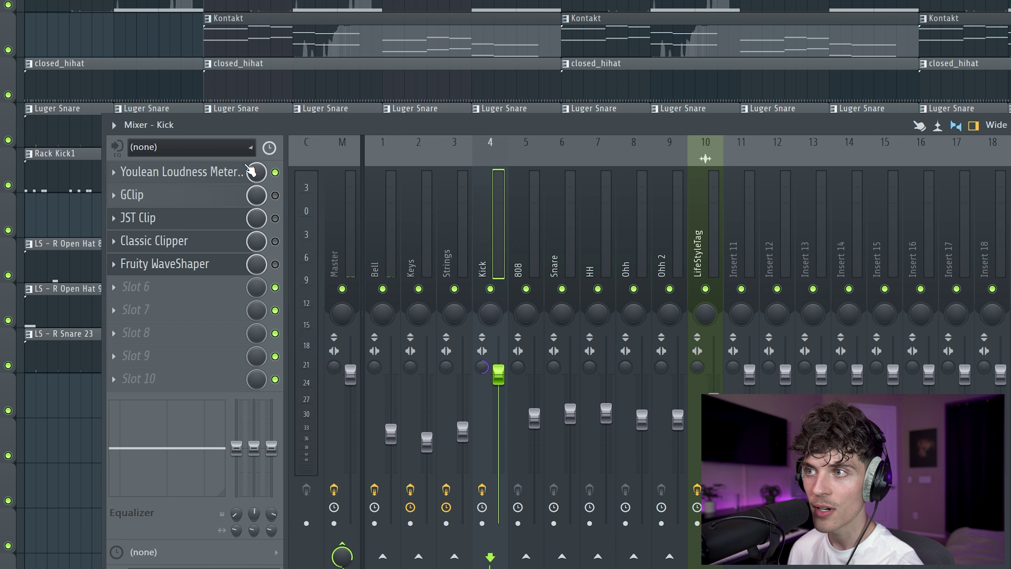
Play the kick with JST Clip enabled, then bypass it and stop playback.
click(275, 219)
key(space)
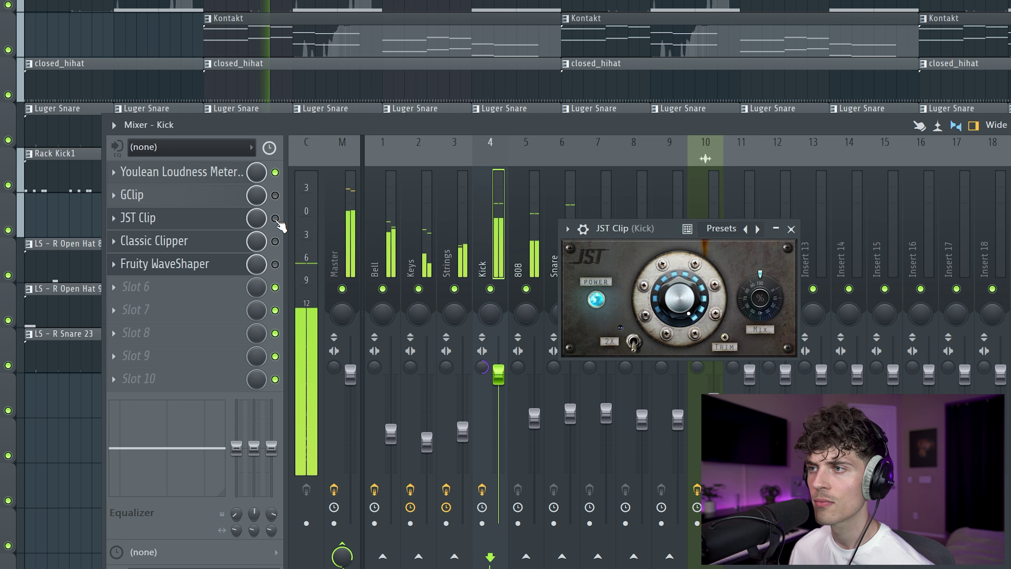
click(274, 218)
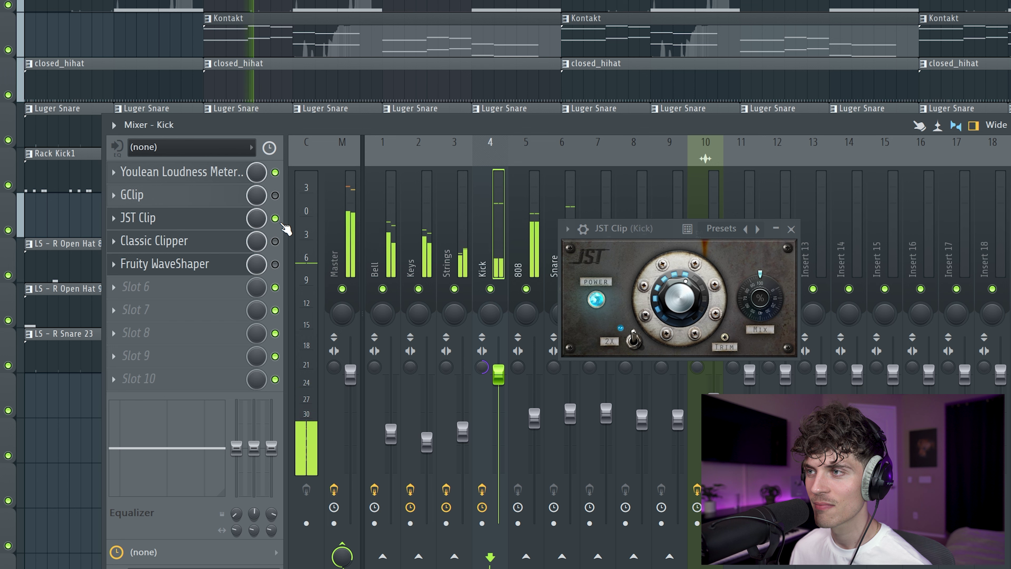
click(280, 224)
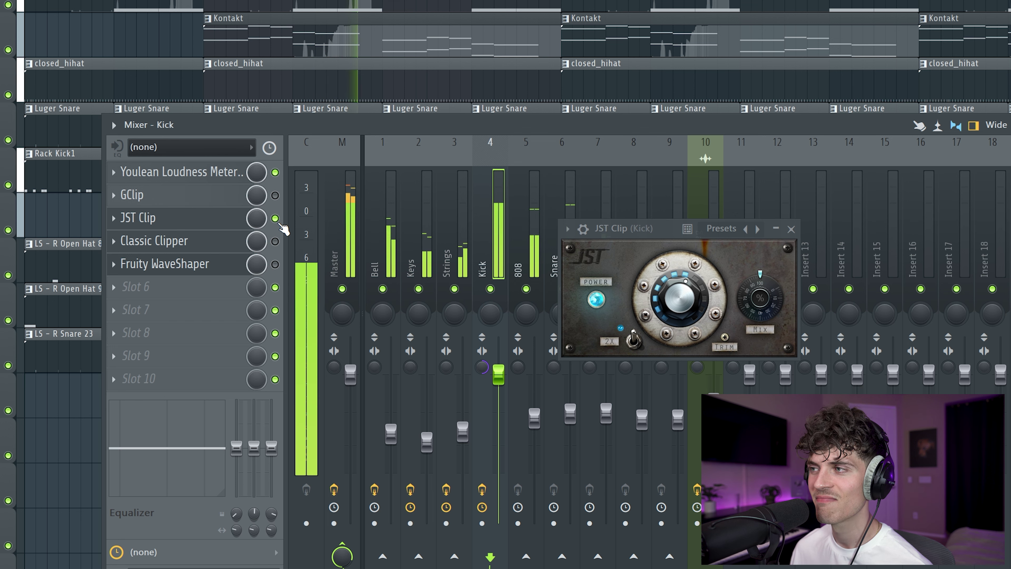
key(space)
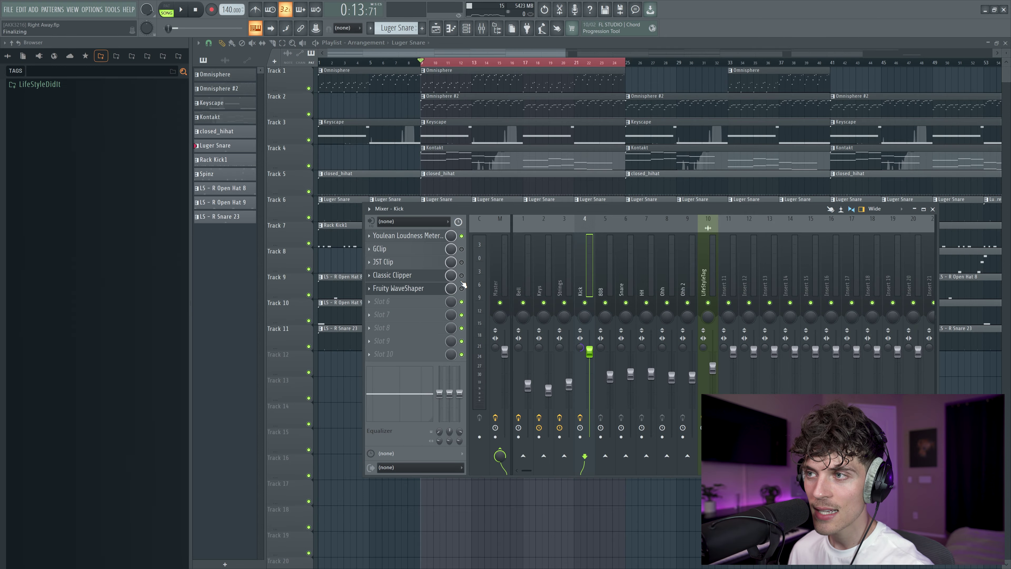
Open Classic Clipper on the Kick, move its window, and try raising gain and steepening the slope.
click(418, 278)
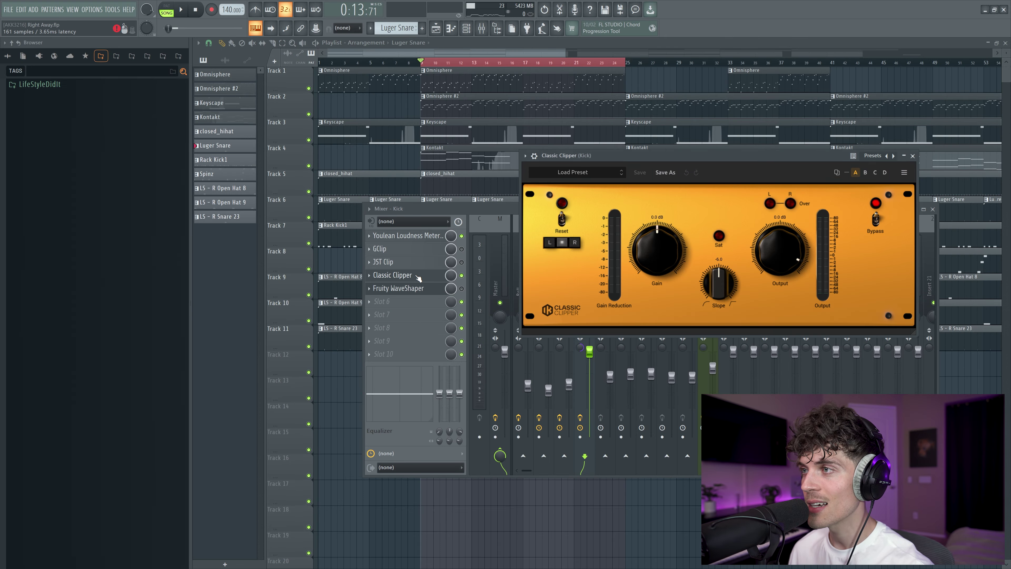
drag(642, 154, 567, 217)
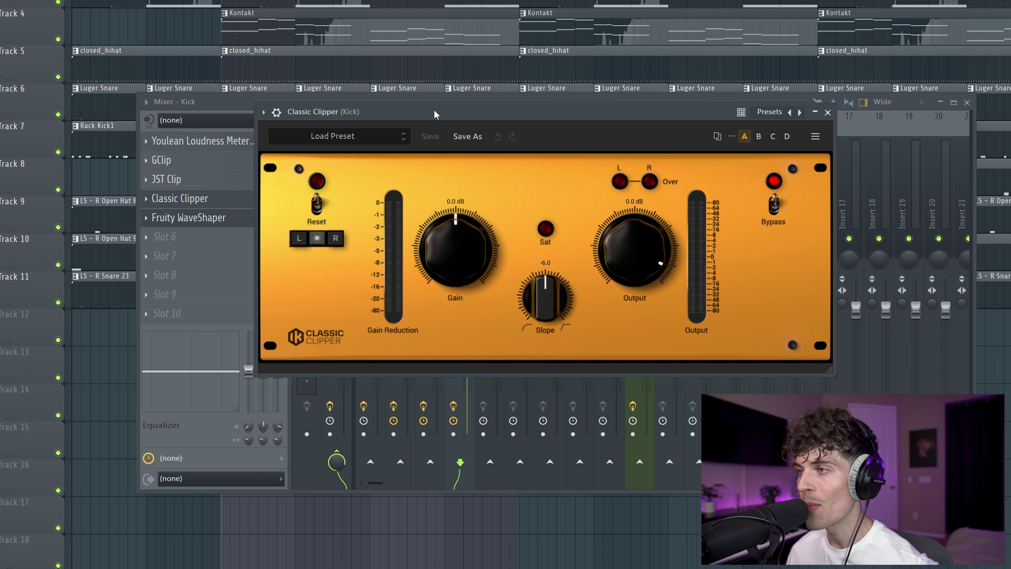
drag(464, 261, 463, 203)
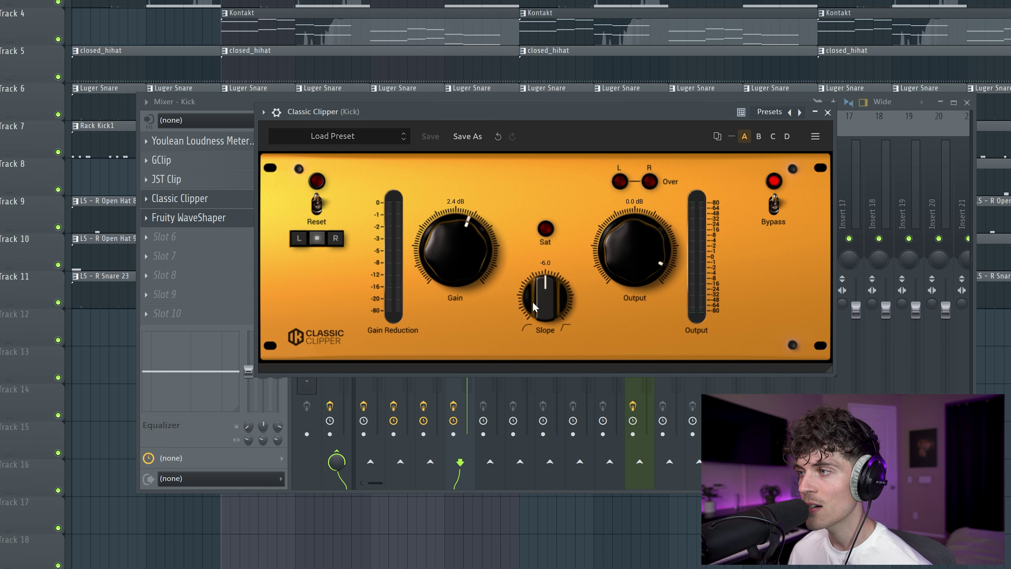
drag(553, 291, 553, 380)
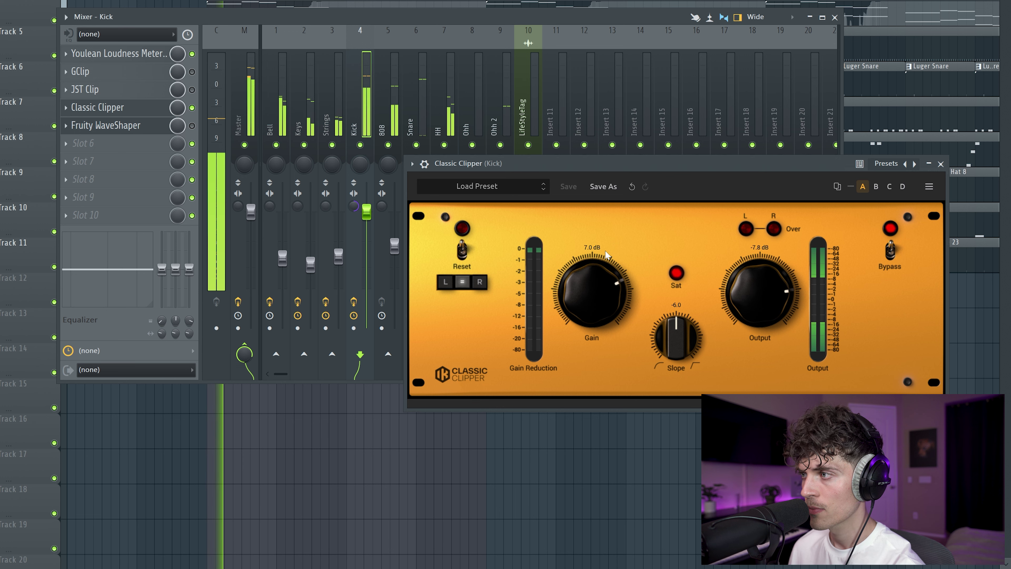
Set Classic Clipper gain to 8.9 dB and output to -5.7 dB.
drag(592, 303, 605, 293)
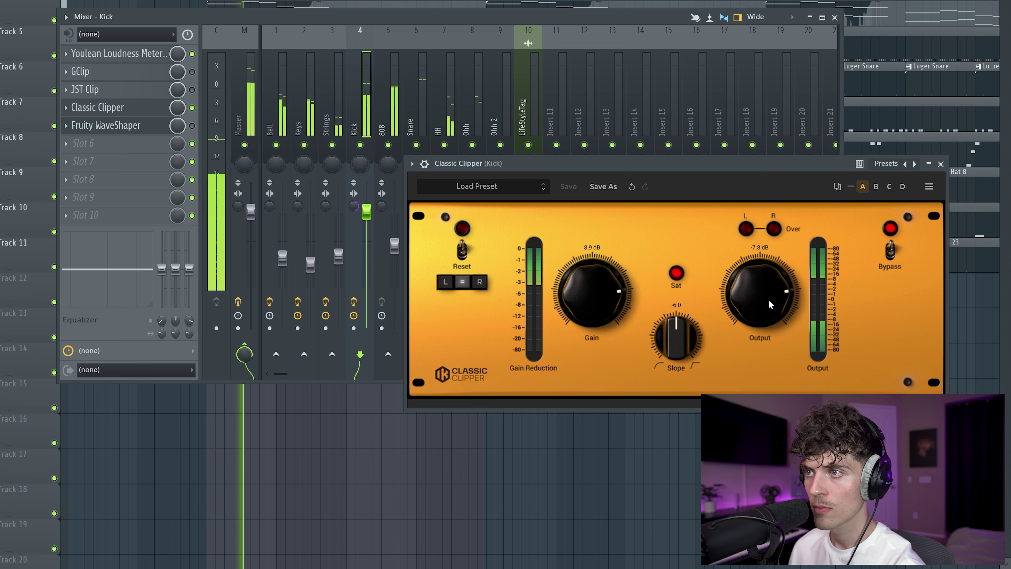
mouse_move(768, 298)
mouse_down()
mouse_move(783, 291)
mouse_move(774, 298)
mouse_up()
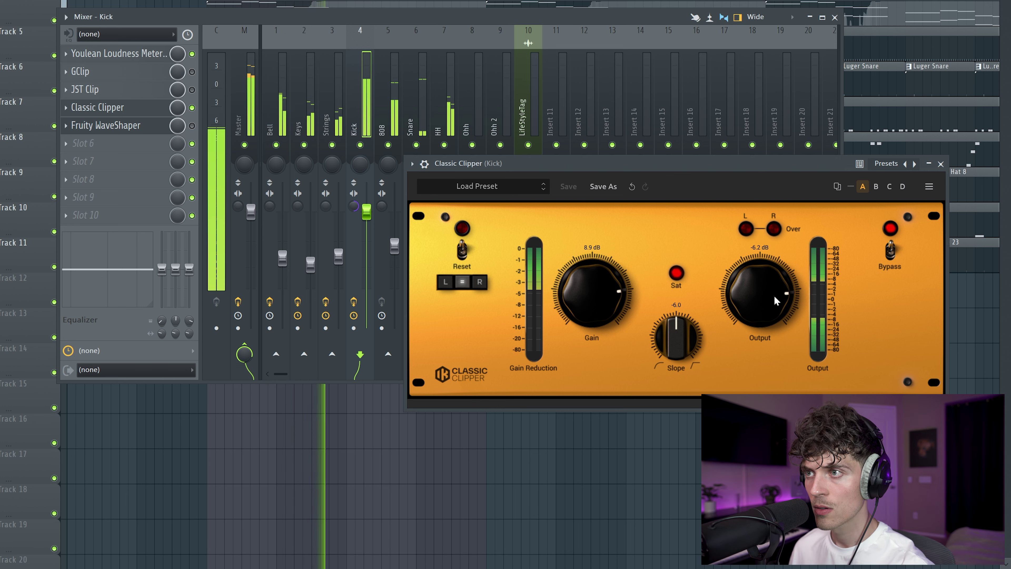
drag(775, 301, 778, 299)
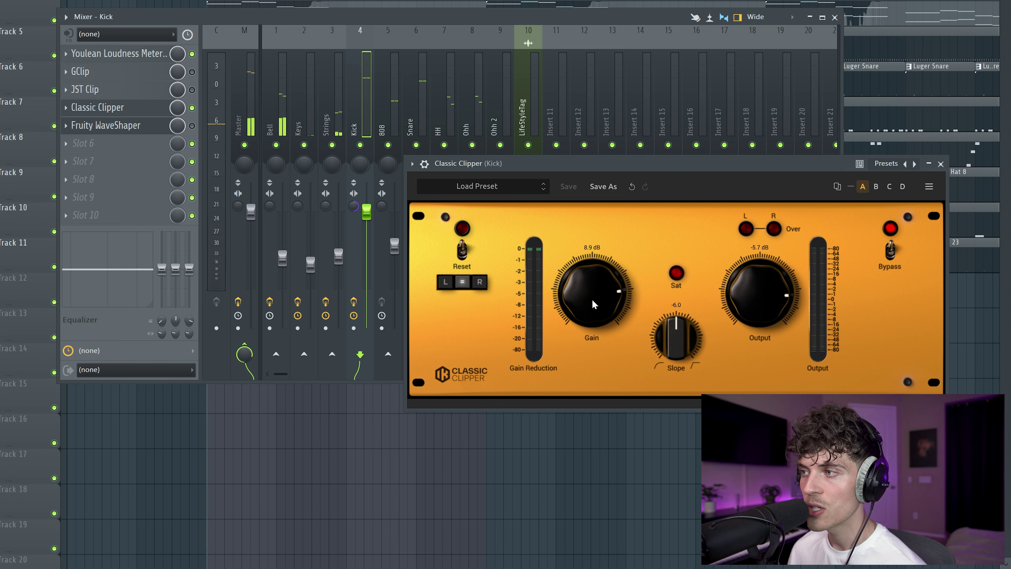
Turn the Classic Clipper gain down and play the song to compare.
drag(591, 303, 672, 363)
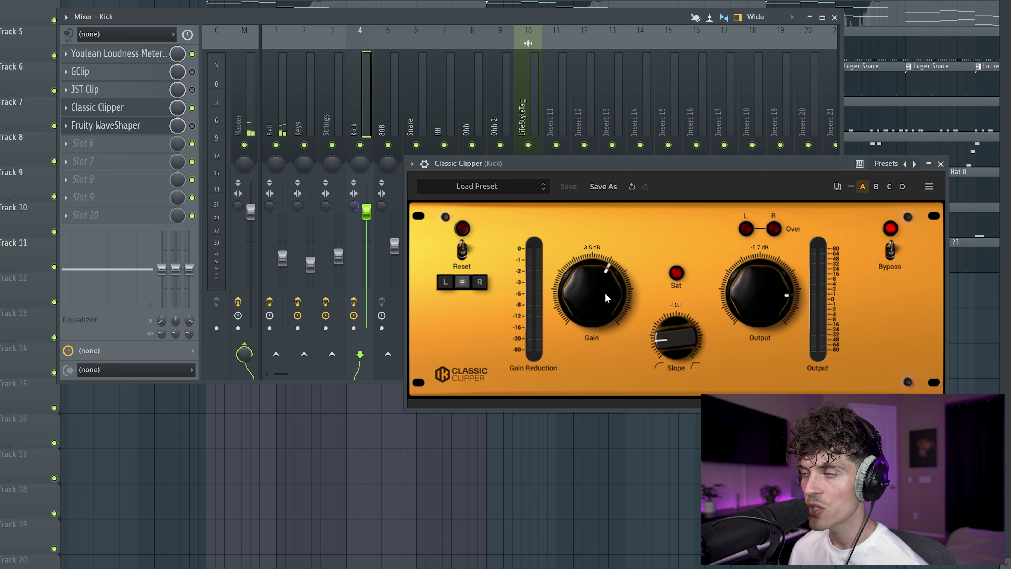
key(space)
scroll(601, 259, up, 5)
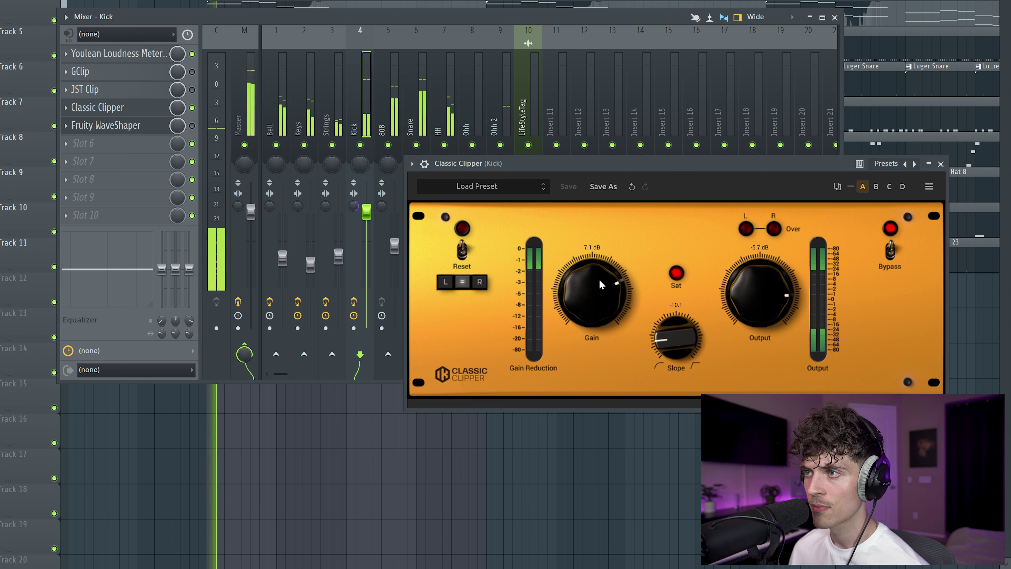
scroll(613, 263, up, 3)
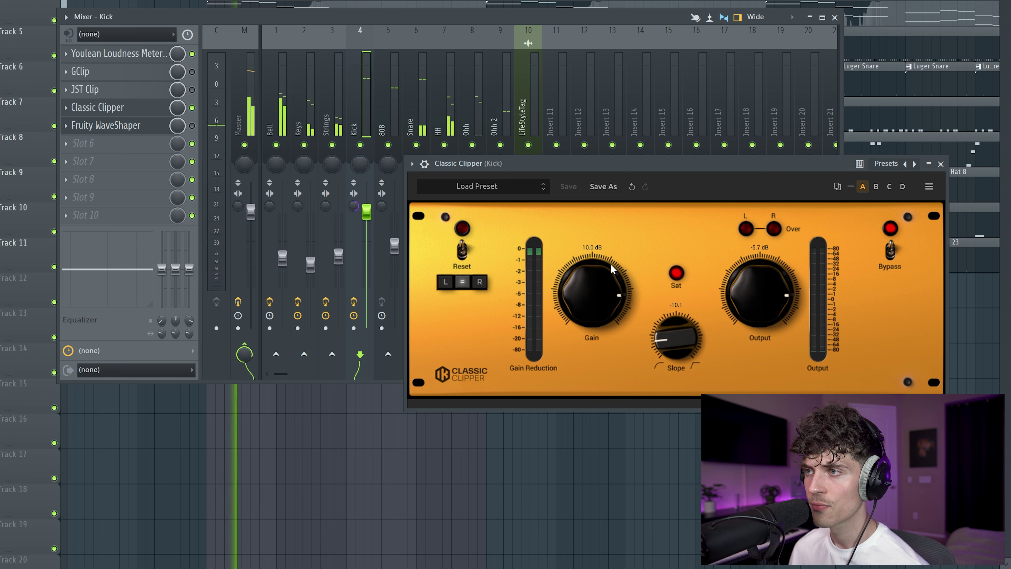
scroll(617, 260, up, 1)
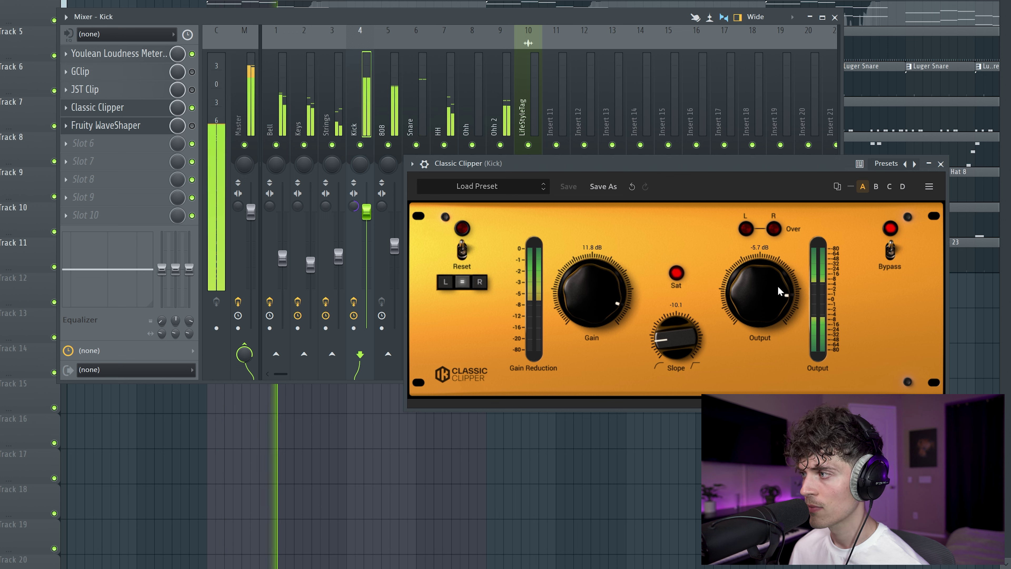
scroll(773, 286, down, 1)
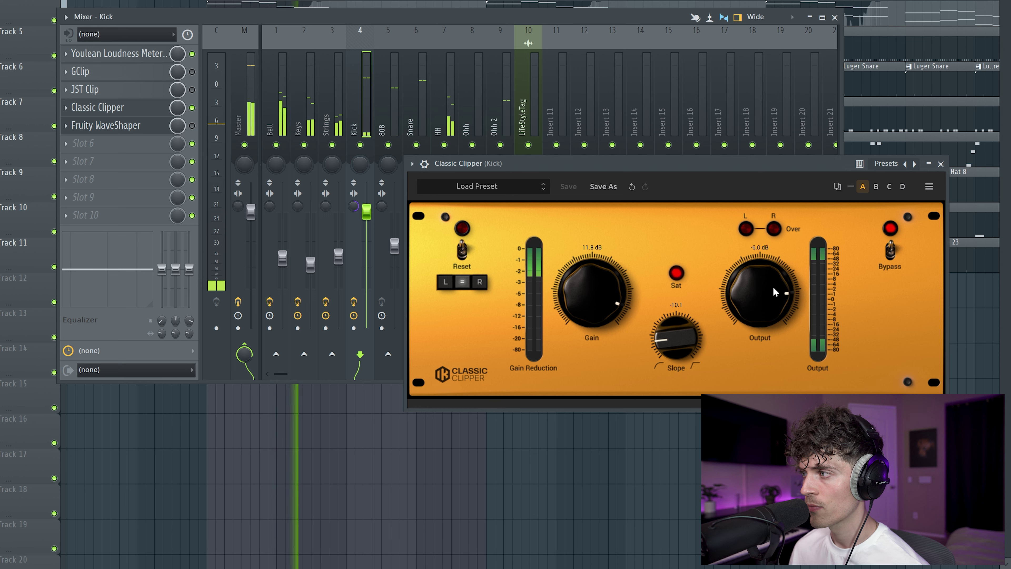
scroll(675, 357, down, 2)
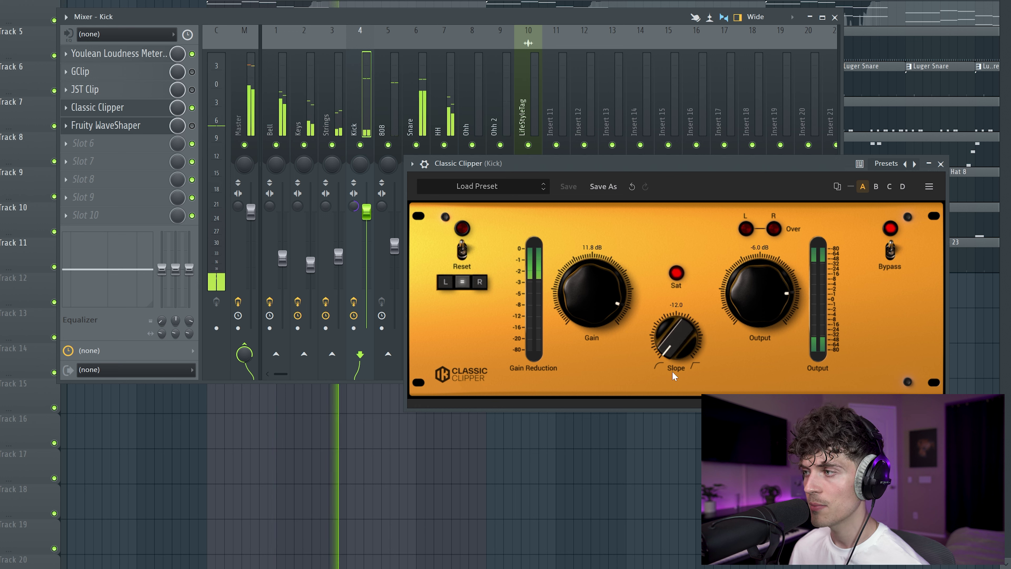
scroll(675, 326, up, 4)
scroll(675, 326, up, 2)
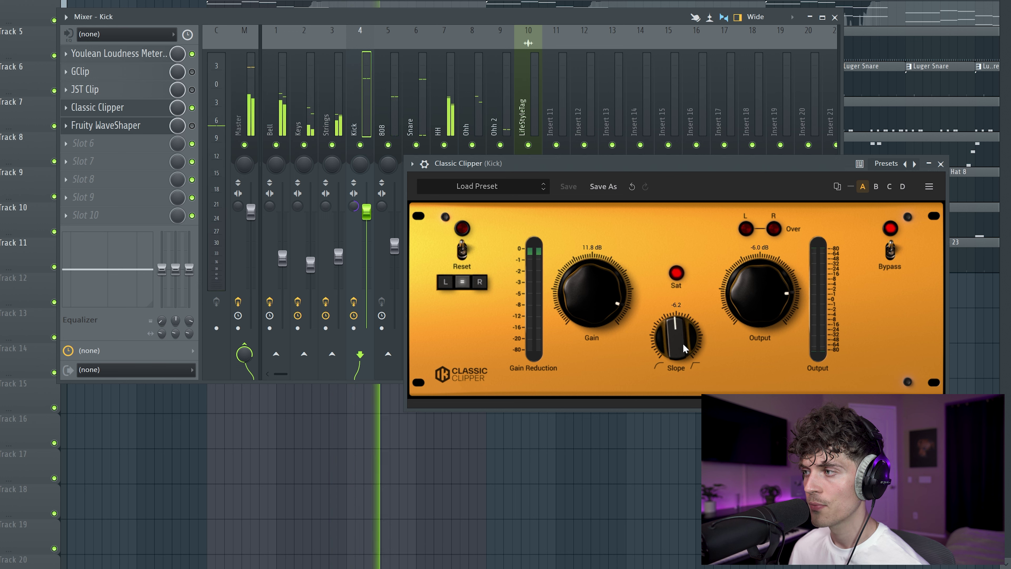
Set the clipper slope to -3.5 and raise the gain to 12.7 dB.
drag(684, 349, 681, 312)
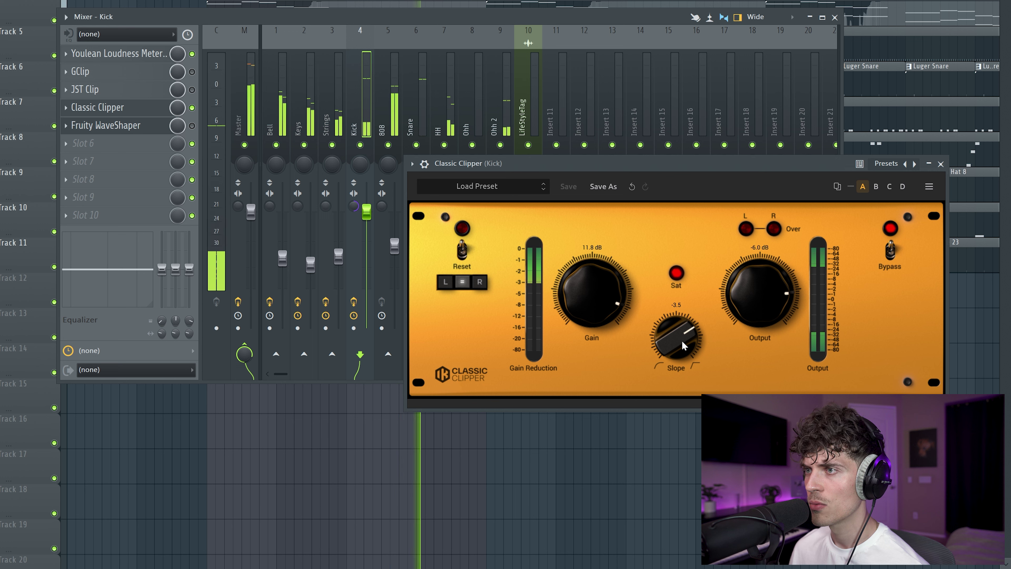
drag(682, 340, 681, 268)
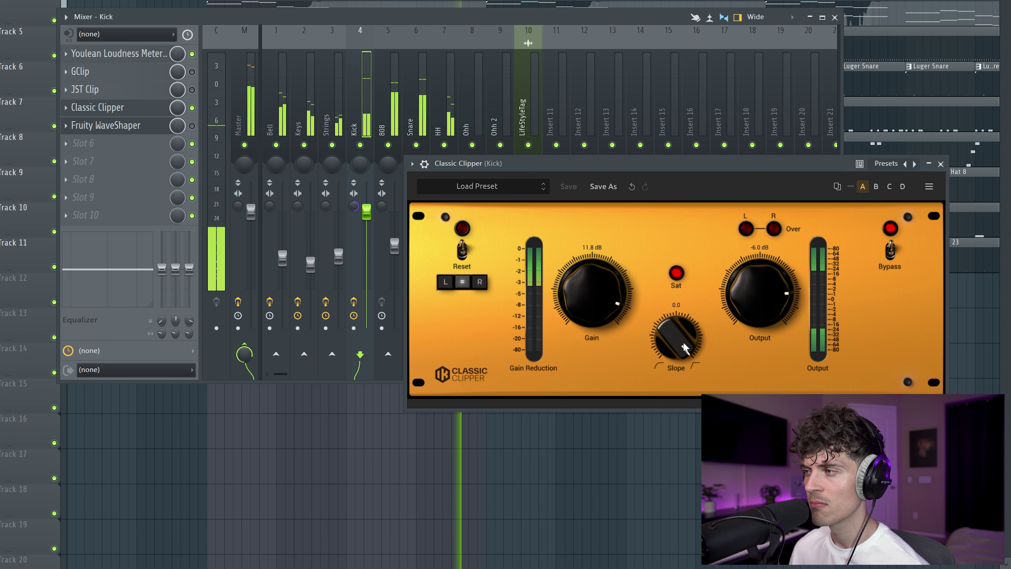
drag(685, 348, 660, 385)
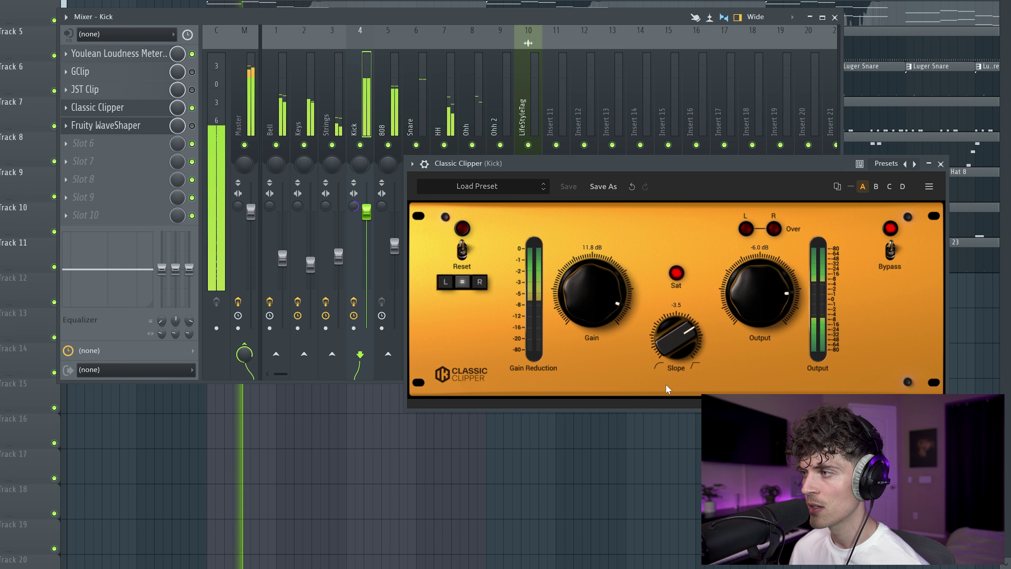
drag(606, 287, 615, 284)
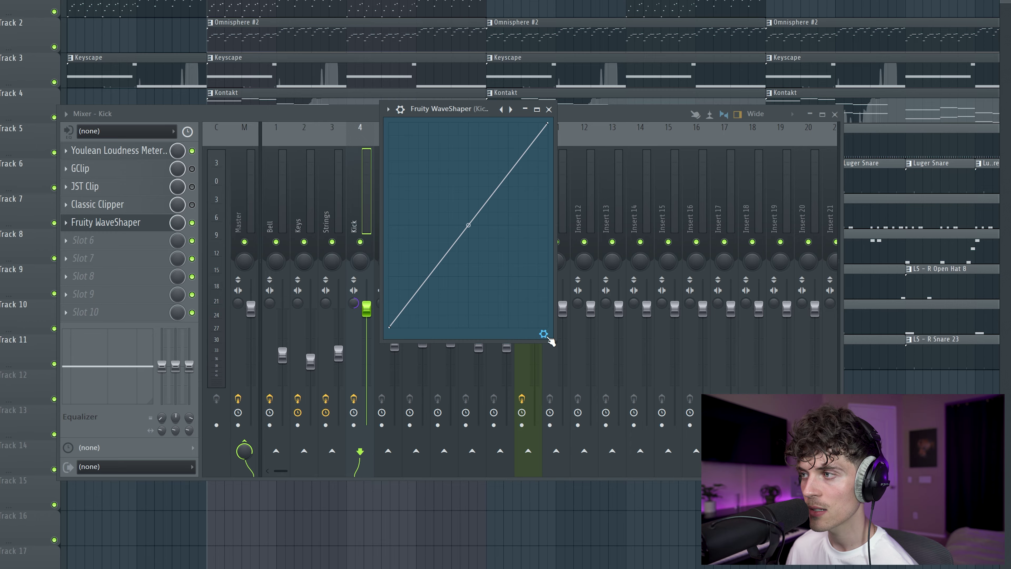
Show WaveShaper's pre, mix and post controls, enlarge the window, play, and place it beside the mixer.
click(547, 335)
drag(556, 341, 687, 496)
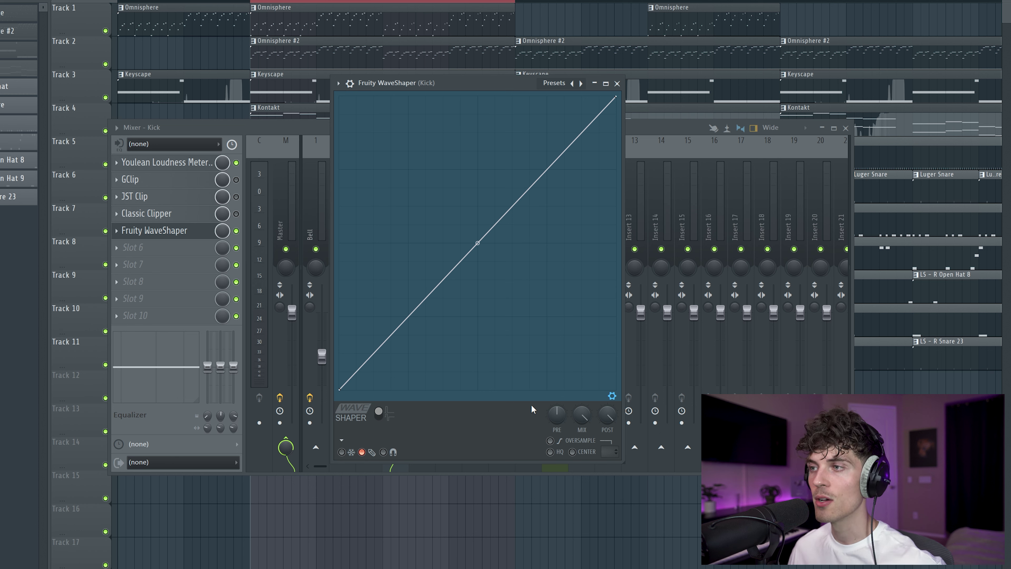
key(space)
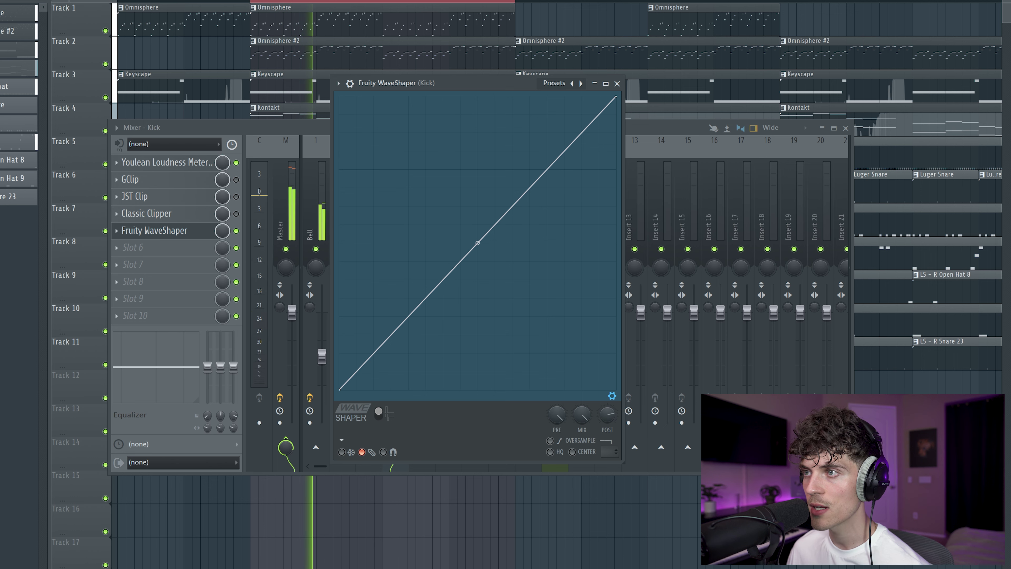
drag(453, 87, 609, 111)
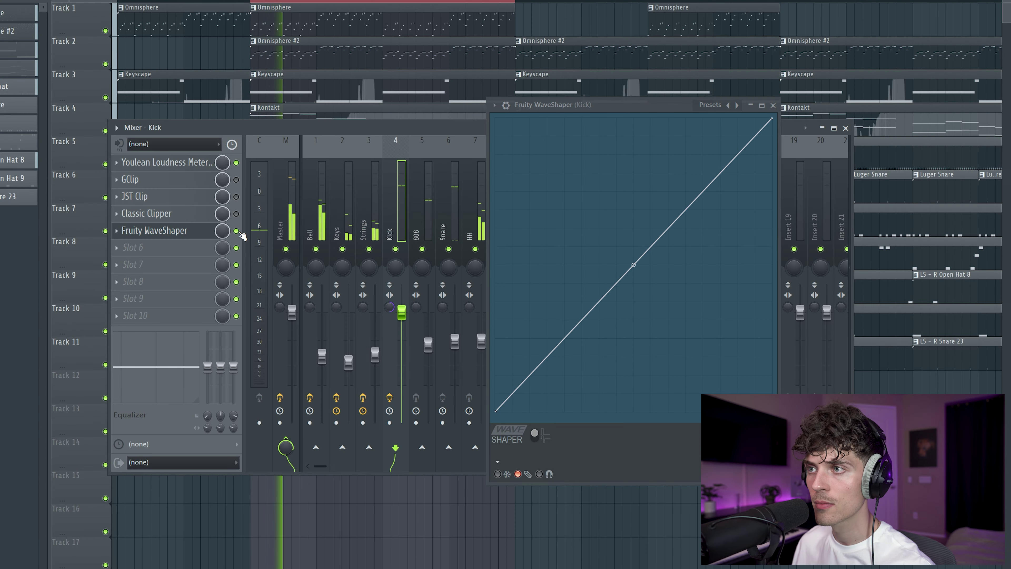
A/B the Kick's Fruity WaveShaper by bypassing and re-enabling it, then raise the curve's middle point.
click(238, 232)
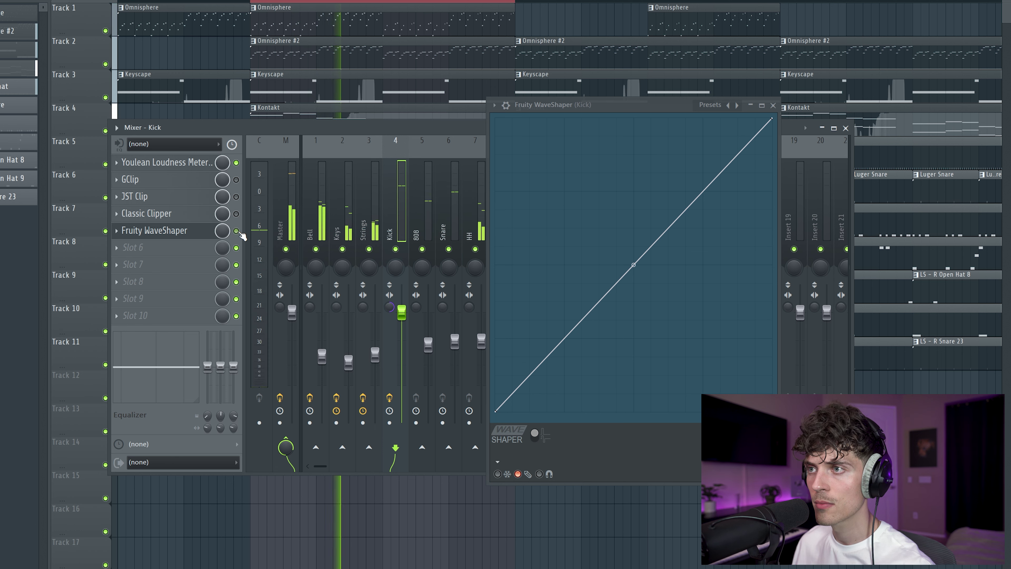
click(237, 231)
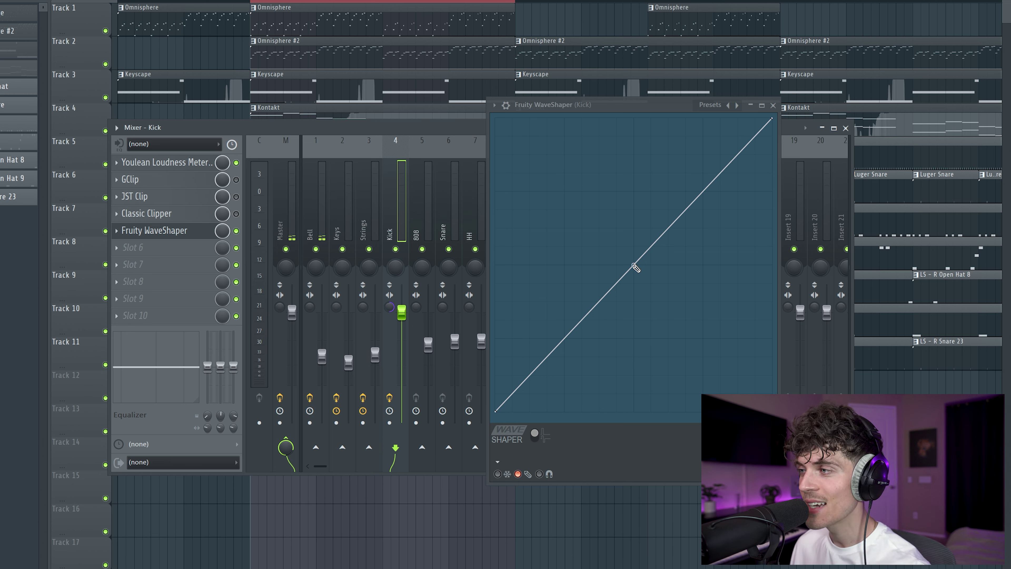
drag(636, 268, 643, 179)
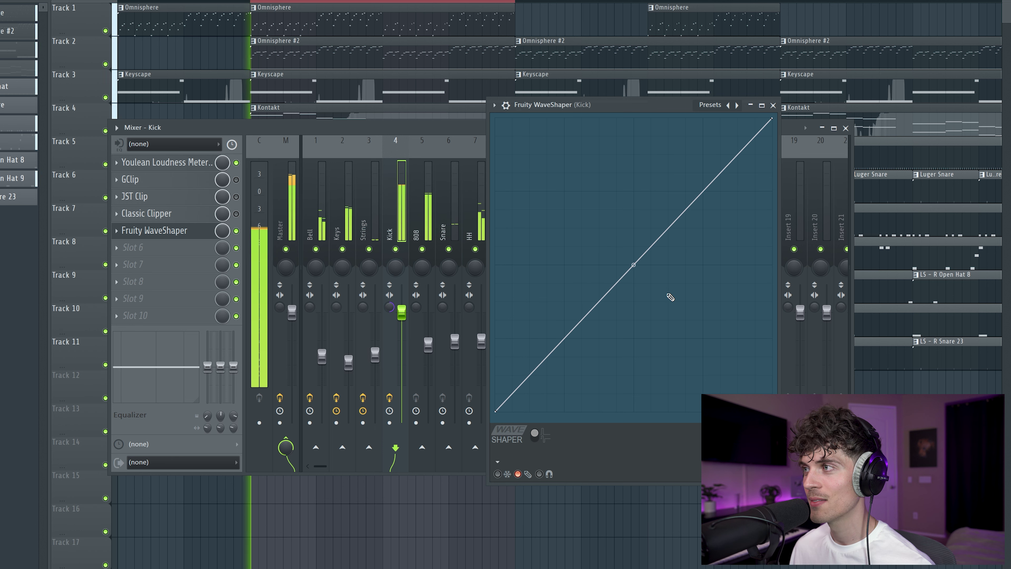
drag(634, 265, 644, 169)
right_click(720, 235)
drag(720, 235, 727, 183)
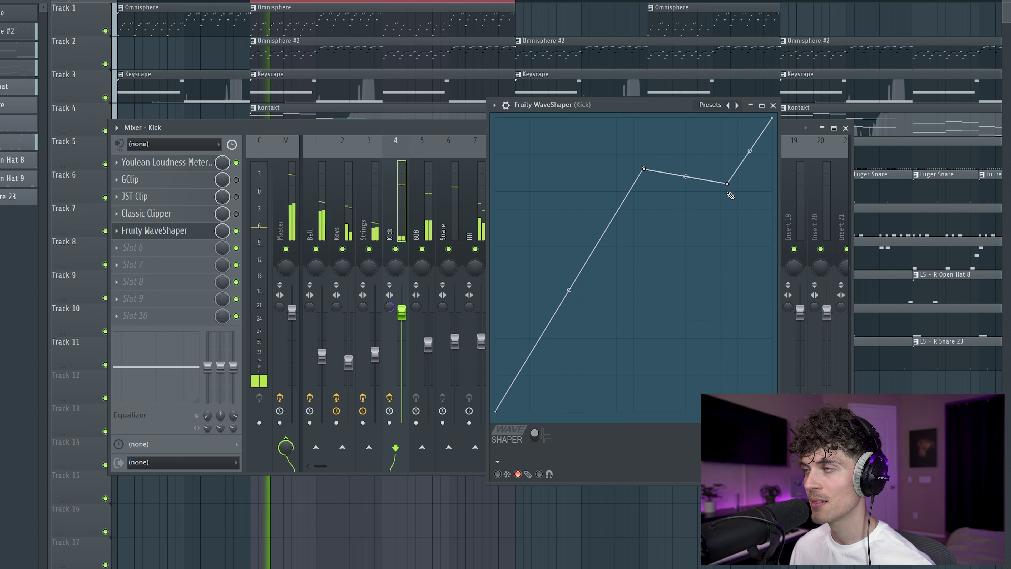
right_click(648, 249)
drag(648, 249, 643, 285)
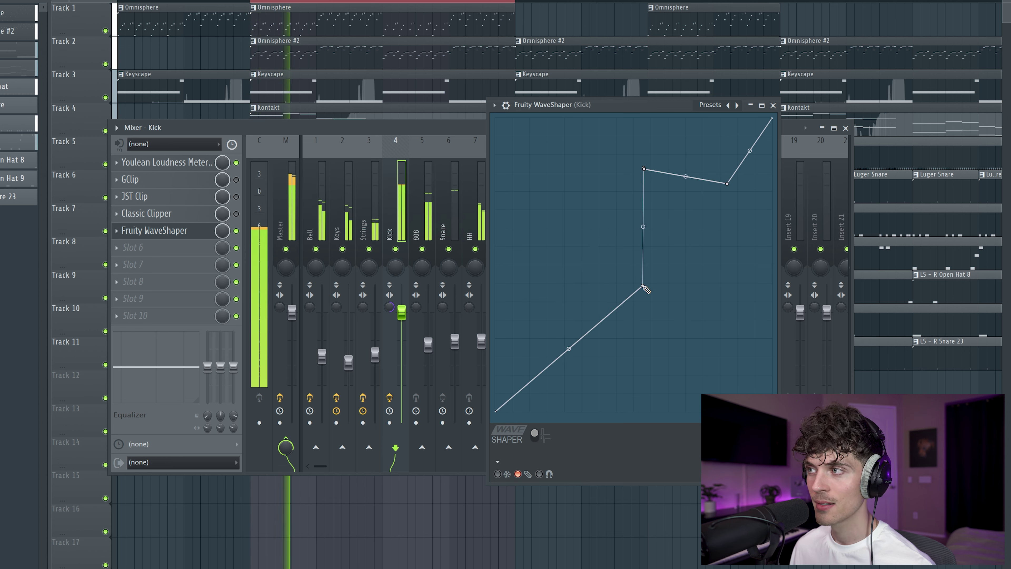
key(ctrl+z)
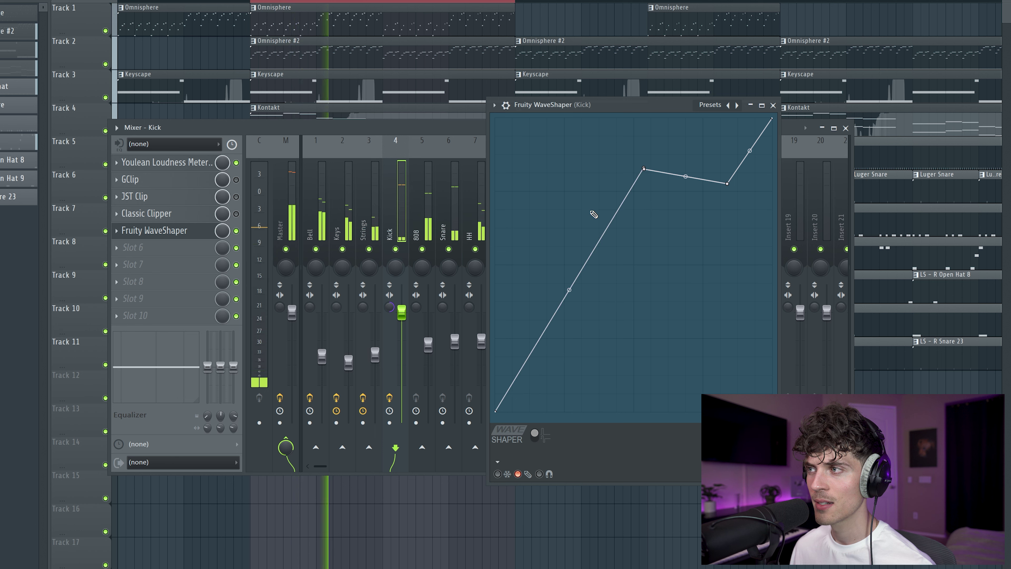
key(space)
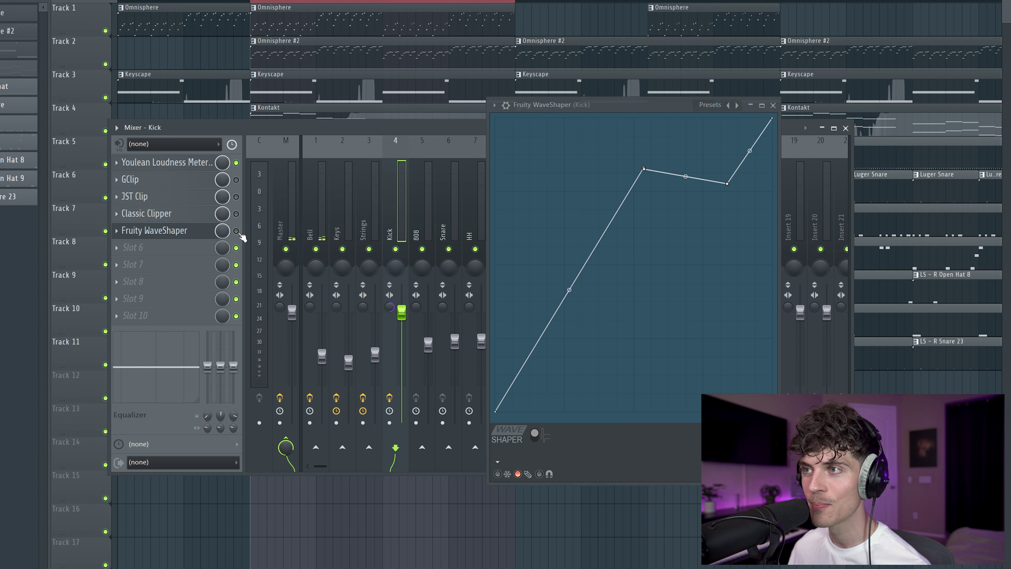
key(space)
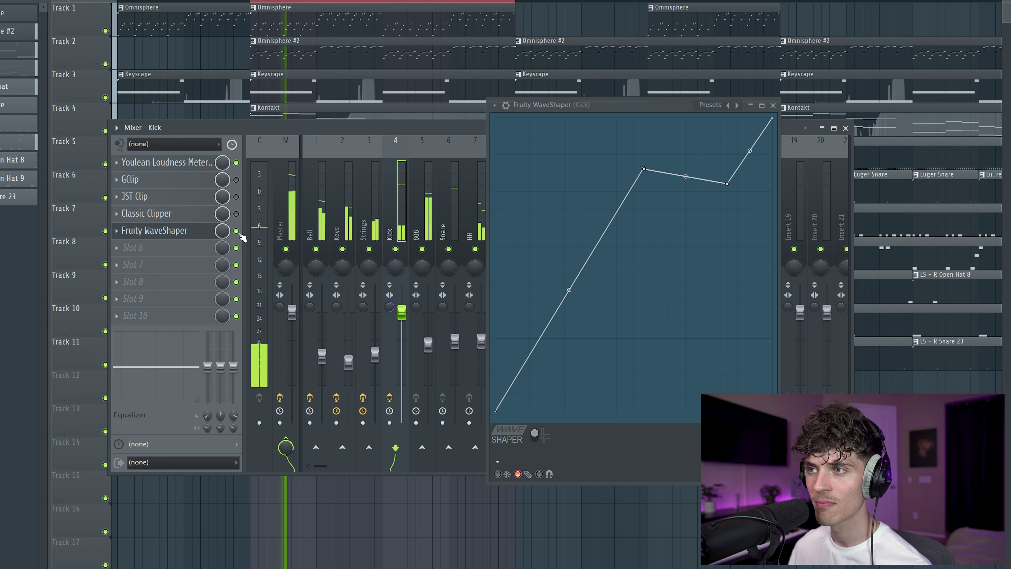
key(space)
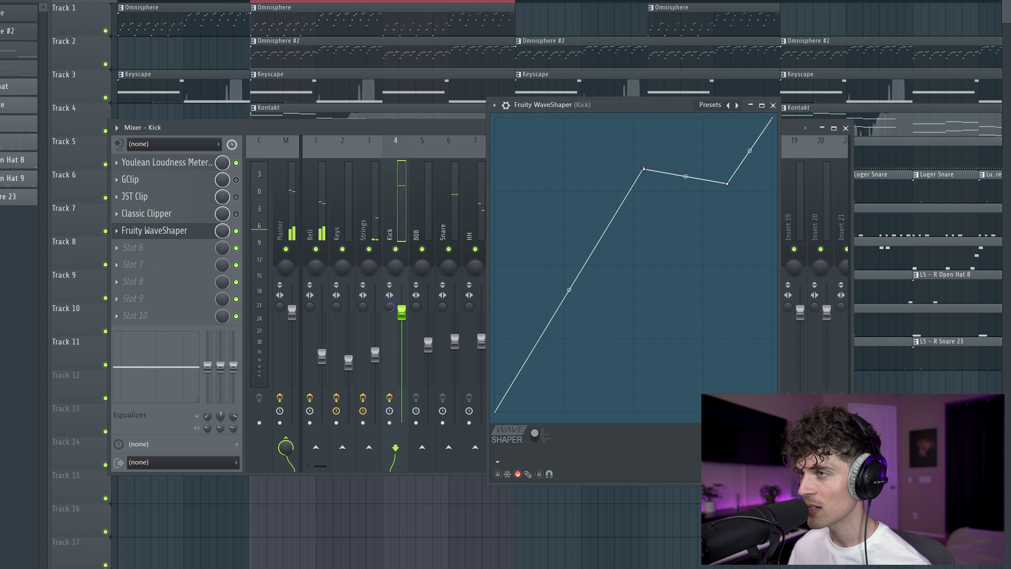
key(space)
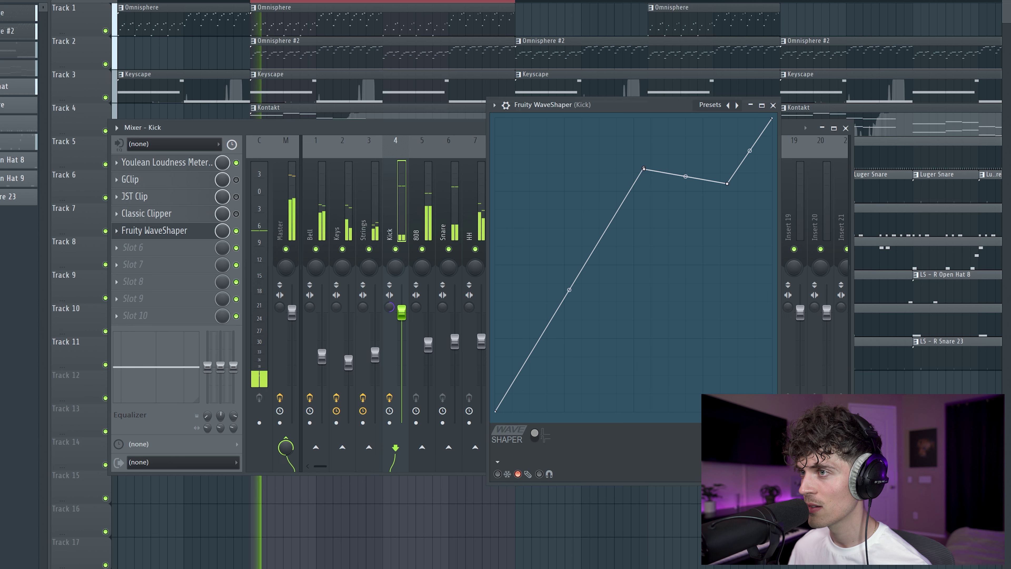
key(space)
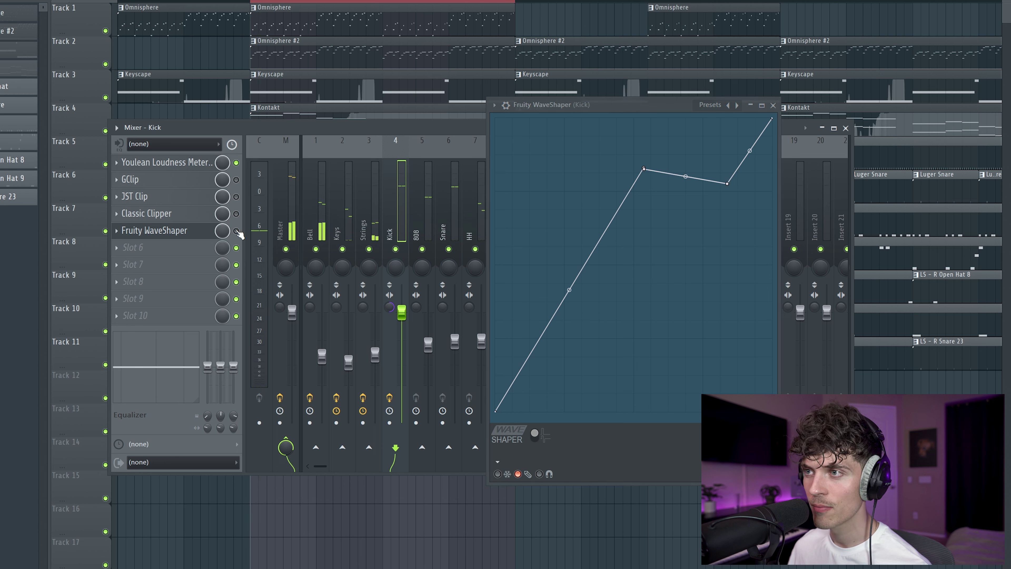
key(space)
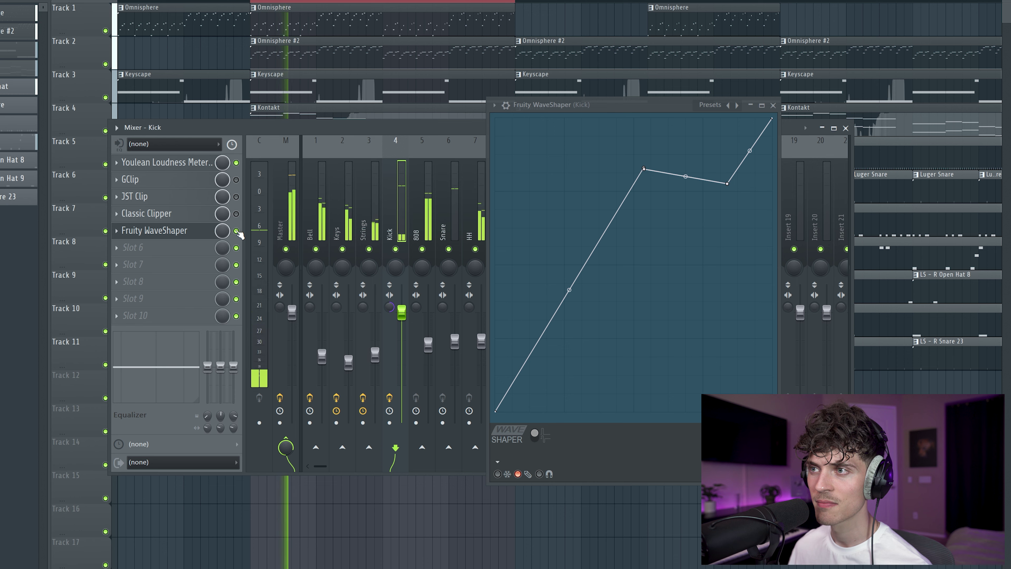
key(space)
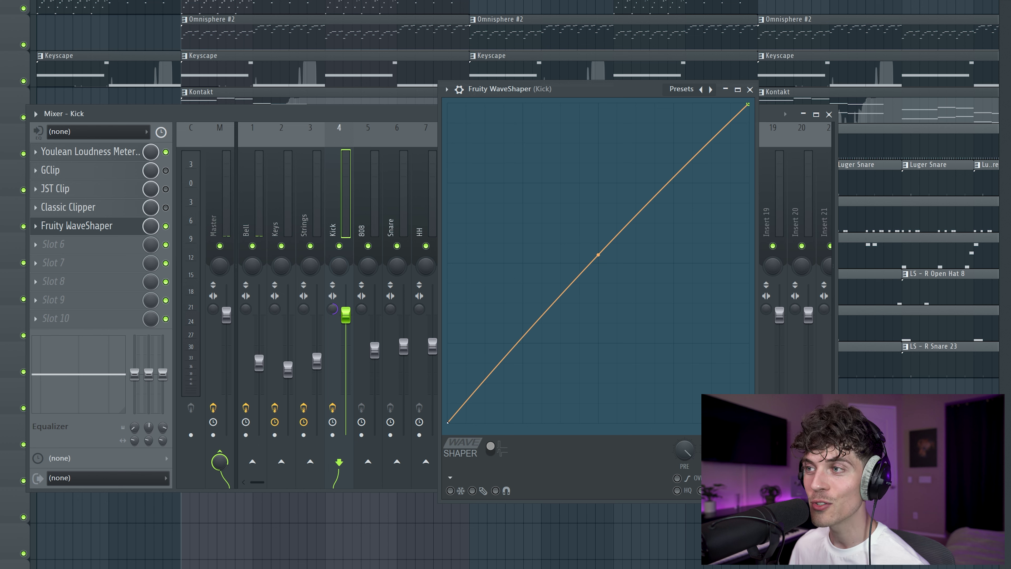
With the song playing, bow the WaveShaper curve upward into a smooth saturating arc.
key(space)
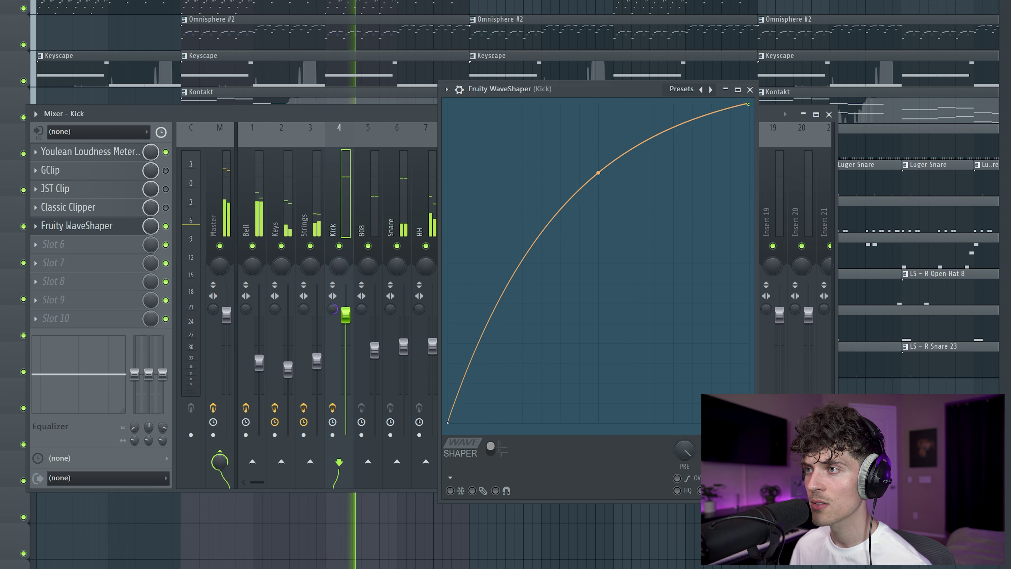
drag(598, 173, 599, 172)
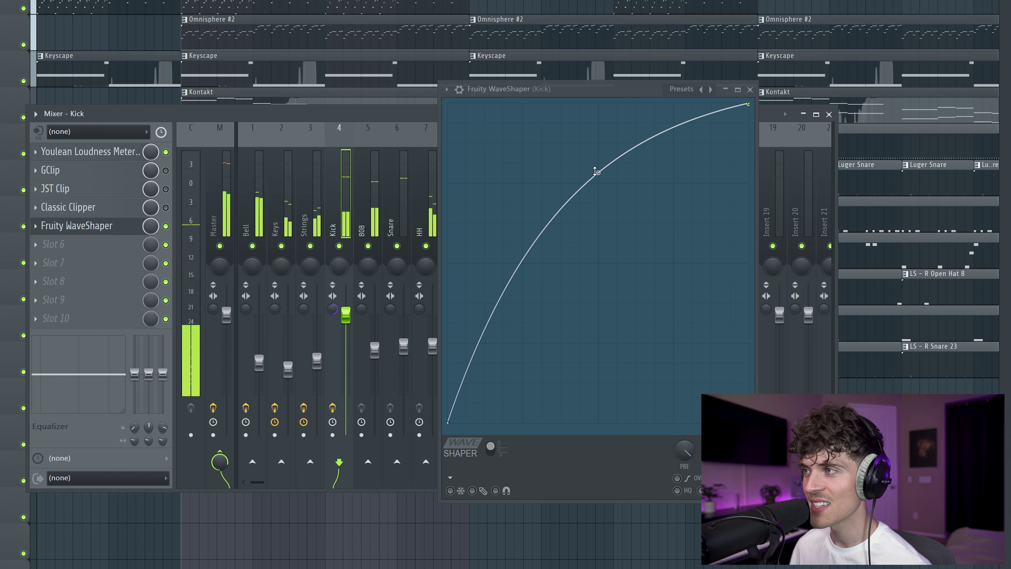
Raise the WaveShaper midpoint for more saturation, re-enable the slot, lower the point slightly, and stop playback.
drag(602, 173, 602, 155)
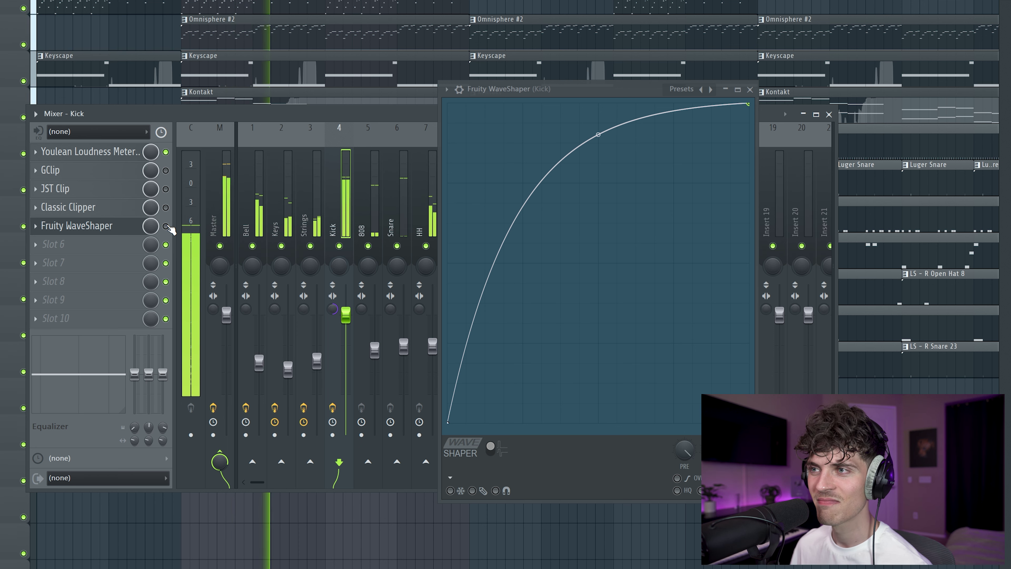
click(166, 226)
mouse_move(601, 136)
mouse_down()
mouse_move(598, 153)
mouse_move(599, 145)
mouse_up()
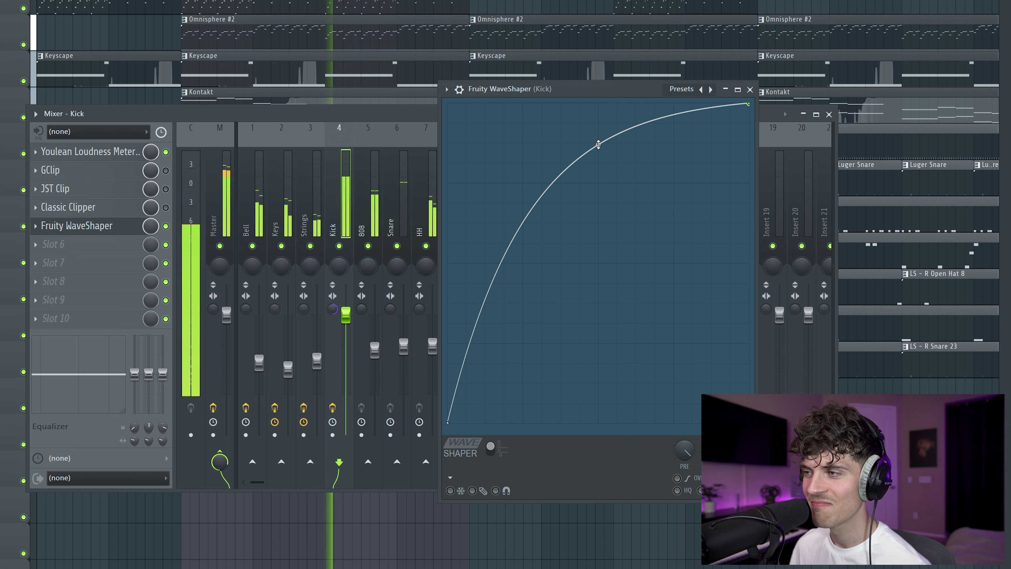
key(space)
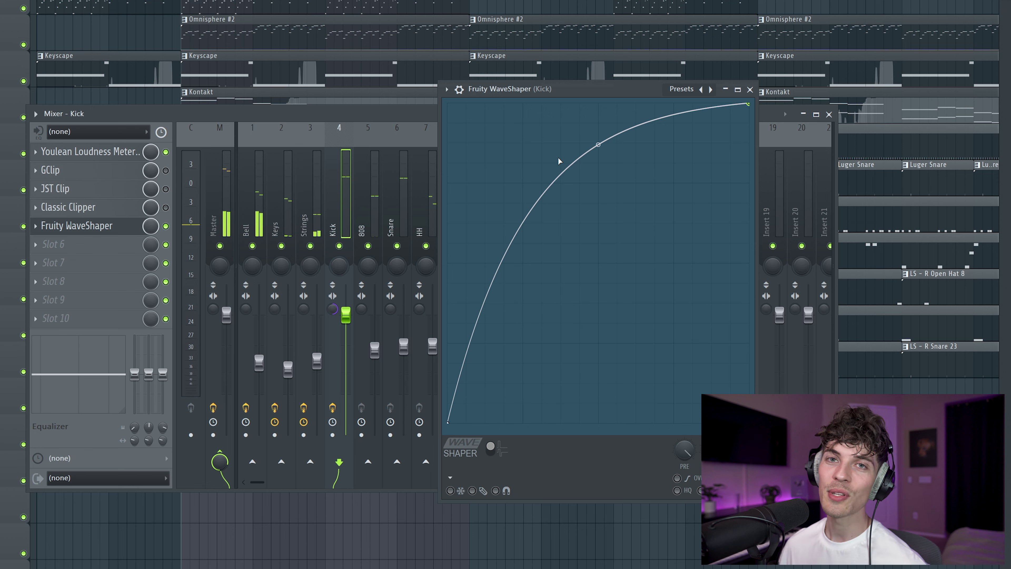